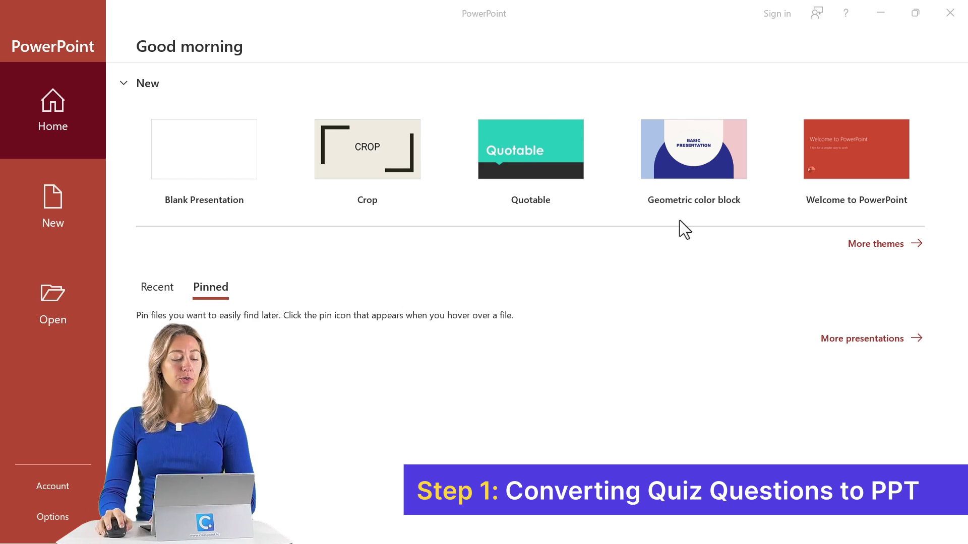
- Open 'Who is the Greek god of the sea.docx' from Downloads as a presentation using the All Files filter
left_click(54, 306)
left_click(197, 276)
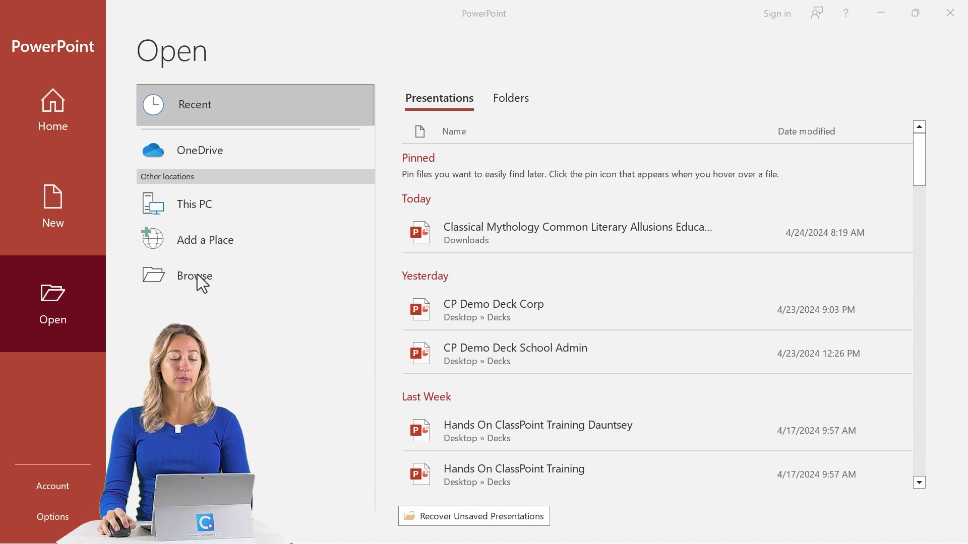
left_click(69, 172)
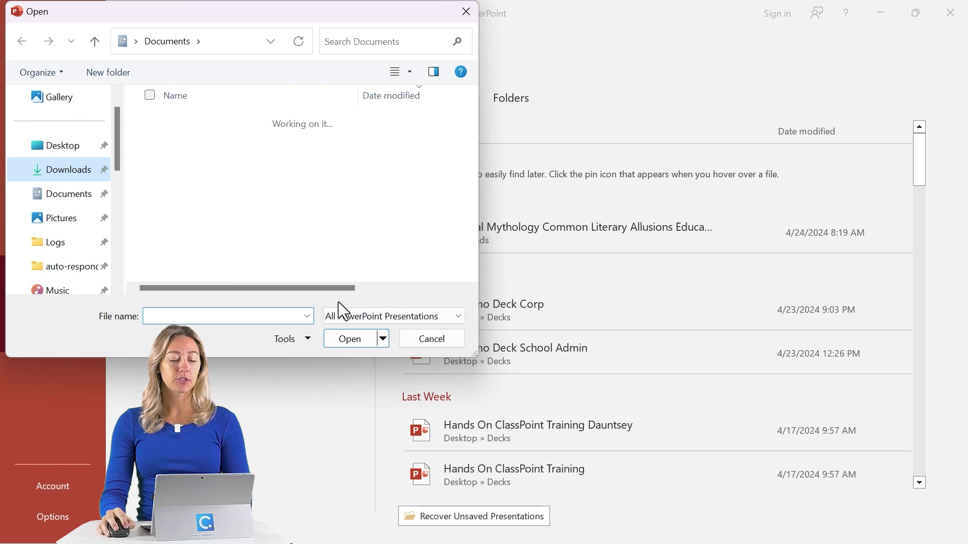
left_click(371, 317)
left_click(367, 331)
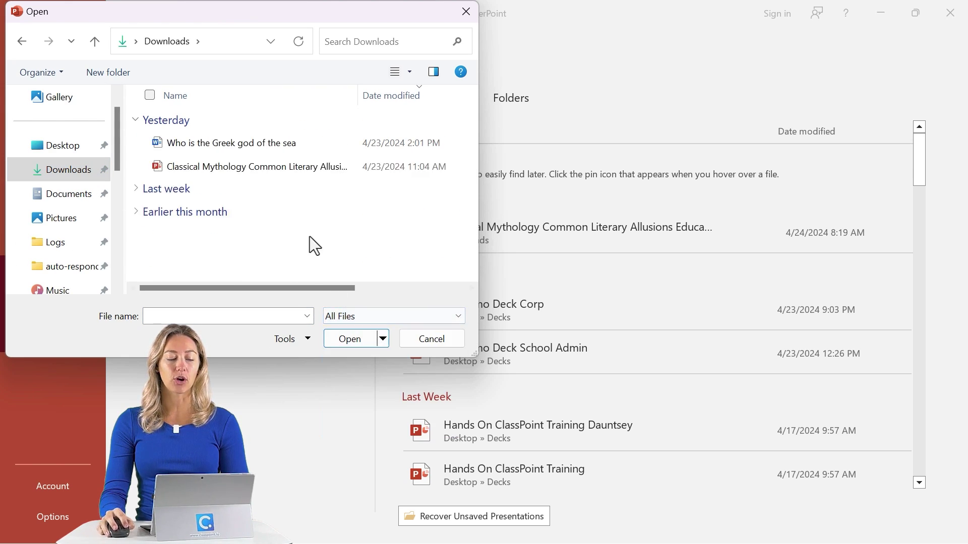
left_click(273, 145)
left_click(349, 339)
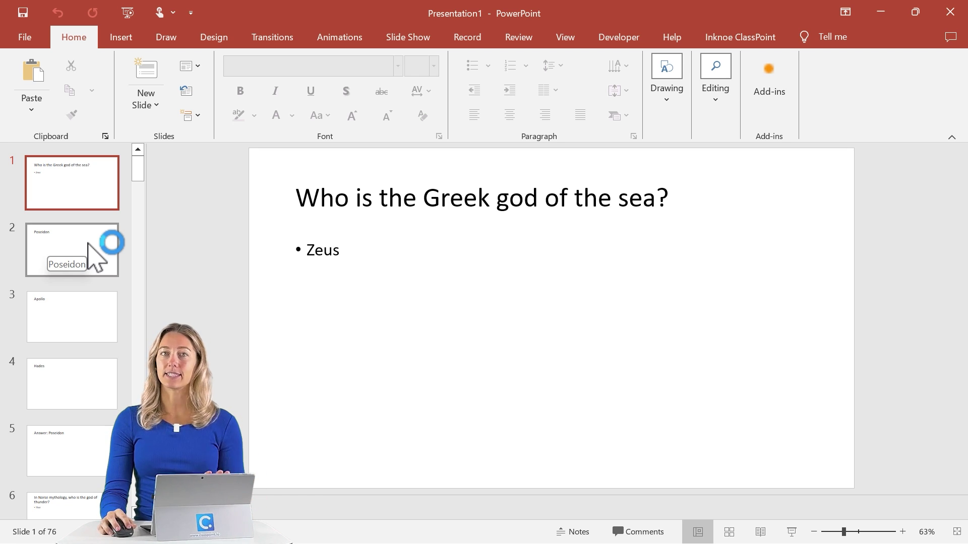
left_click(84, 252)
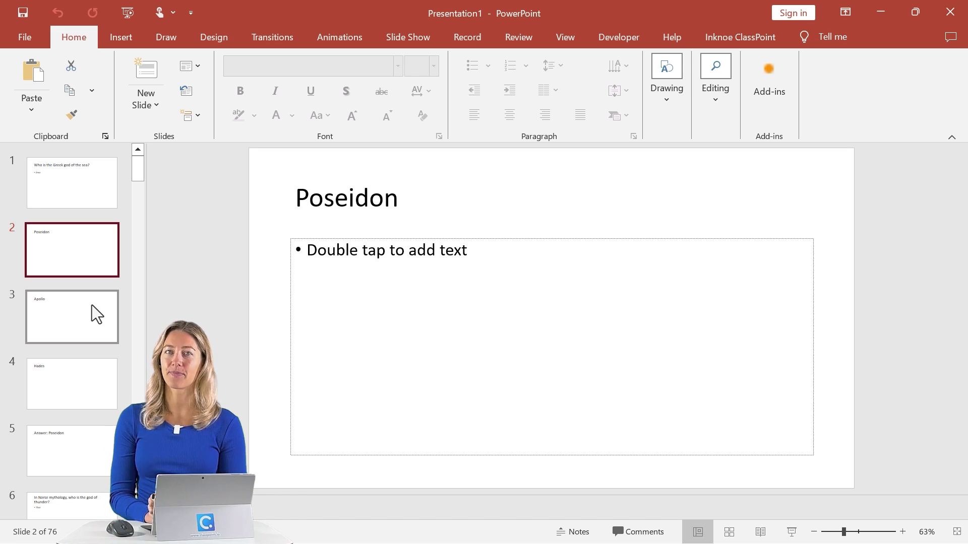
- Switch to the Word quiz document and highlight the first question and its choices Zeus through Hades
mouse_move(560, 536)
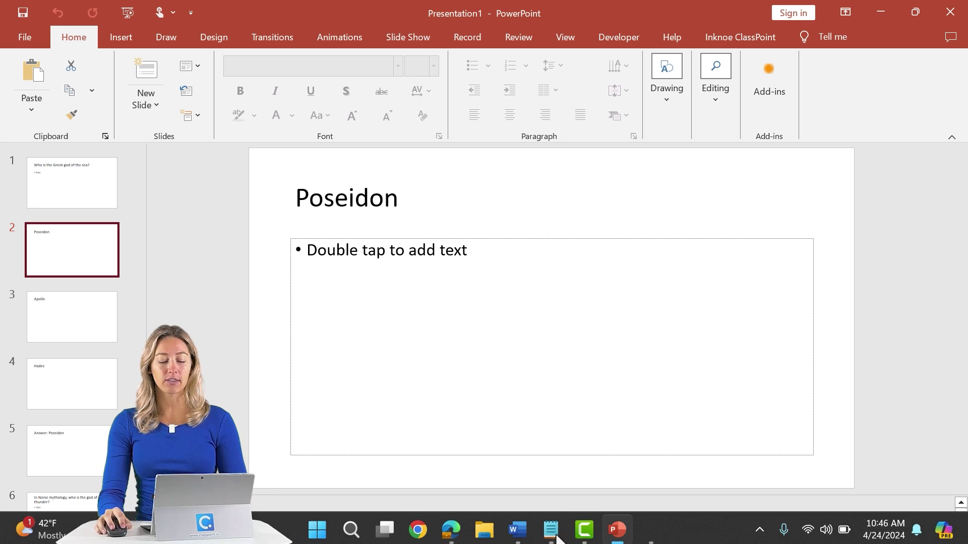
left_click(517, 529)
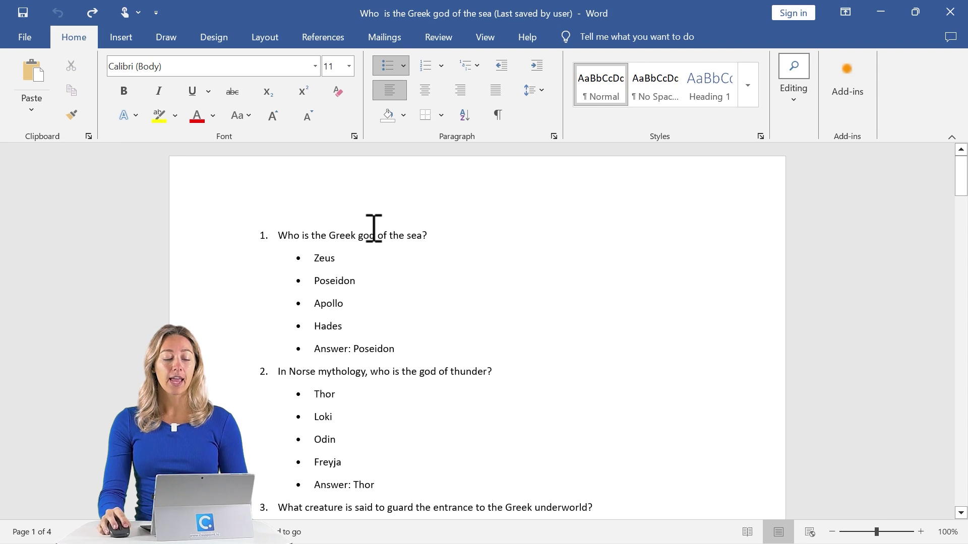
left_click_drag(427, 235, 283, 233)
left_click(408, 256)
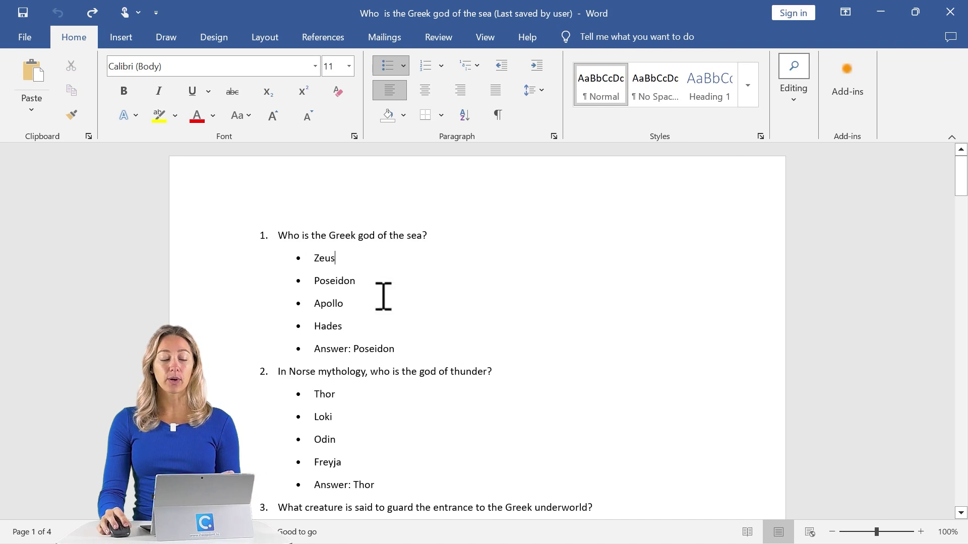
left_click_drag(352, 325, 306, 259)
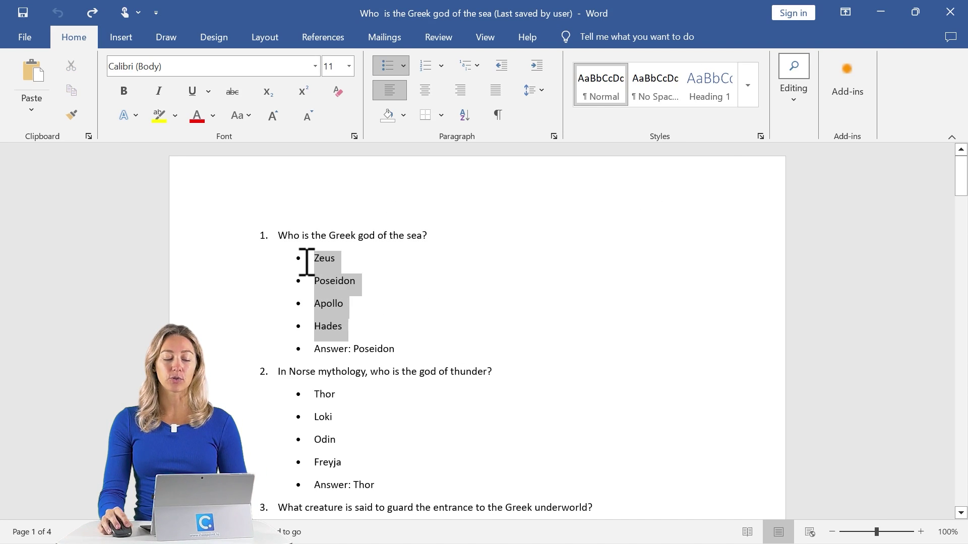
left_click(376, 328)
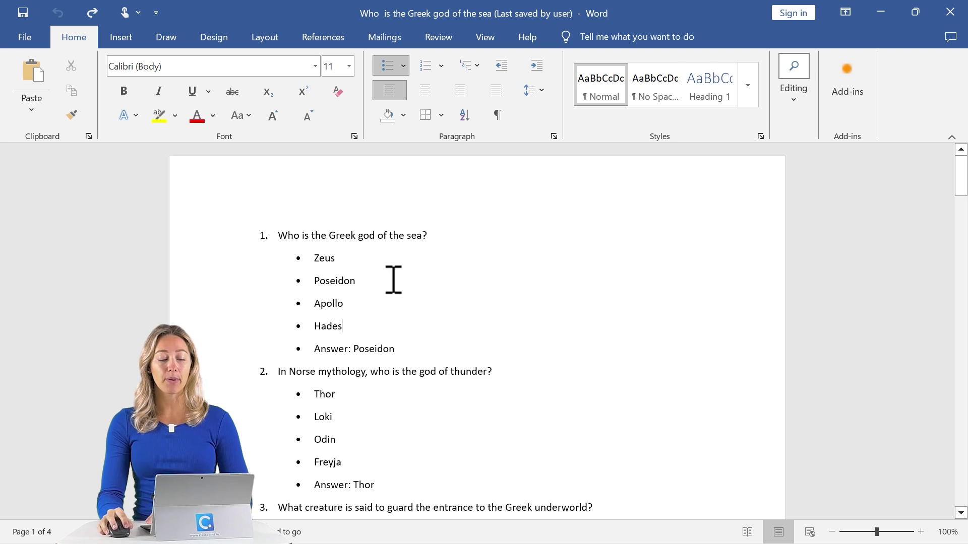
- Highlight the sea-god question, its four choices, and the 'Answer: Poseidon' line in turn to show list levels
left_click_drag(433, 234, 263, 230)
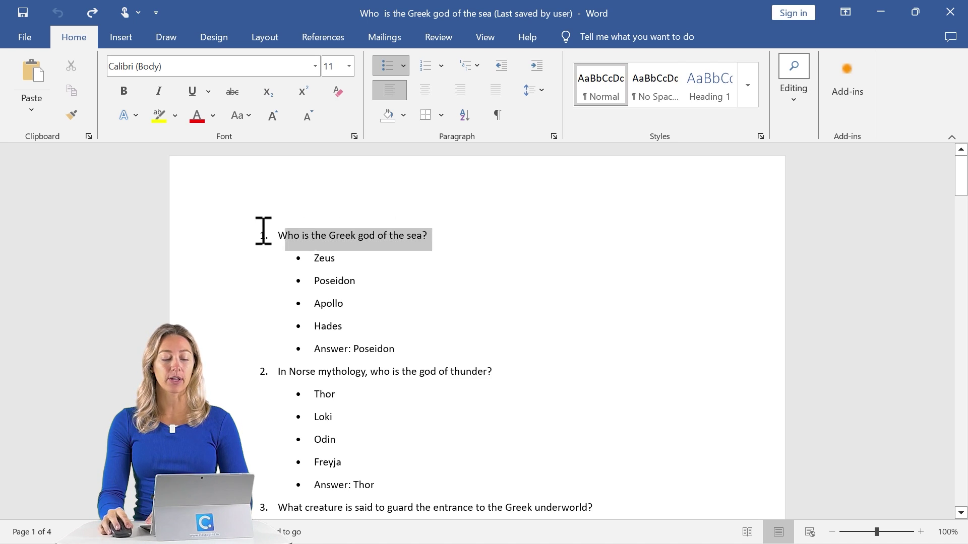
left_click(321, 235)
left_click_drag(348, 329, 318, 265)
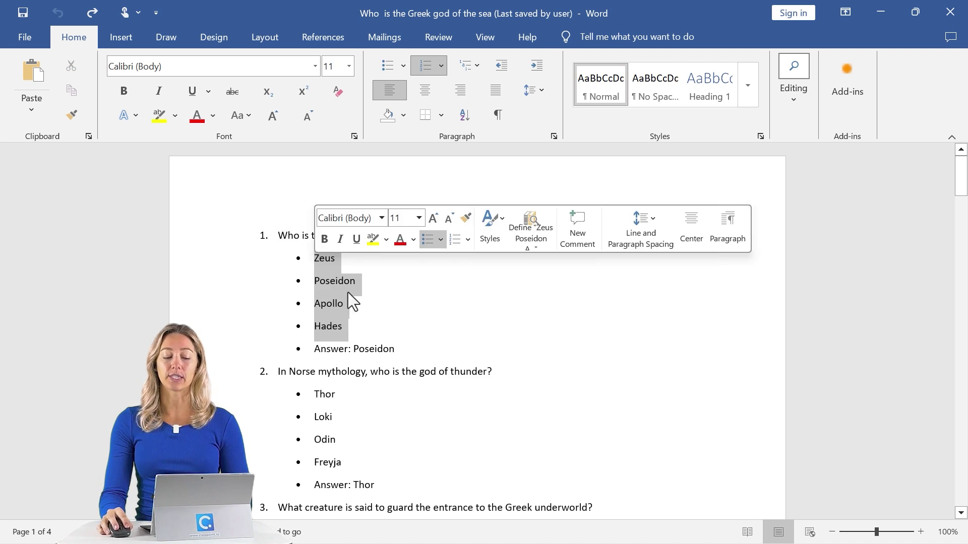
left_click(363, 326)
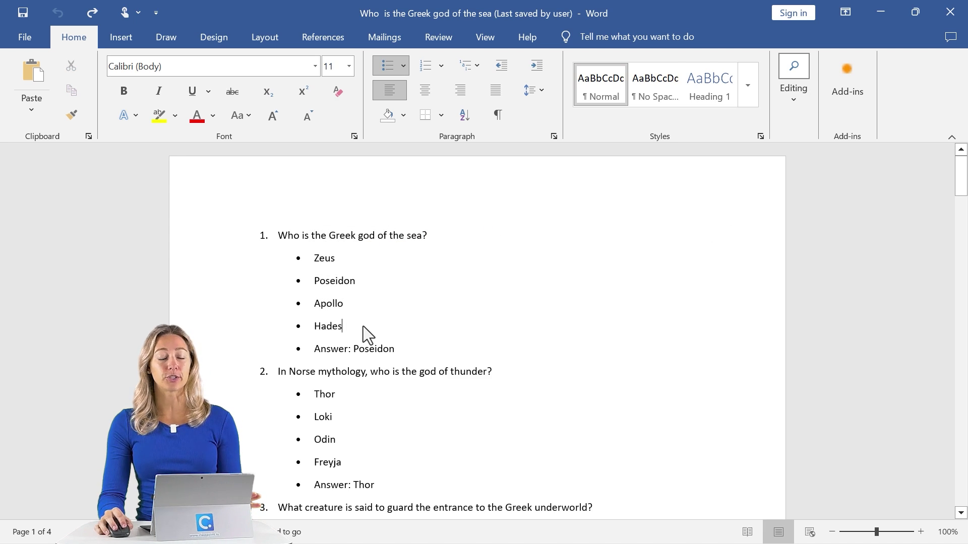
left_click_drag(283, 346, 416, 348)
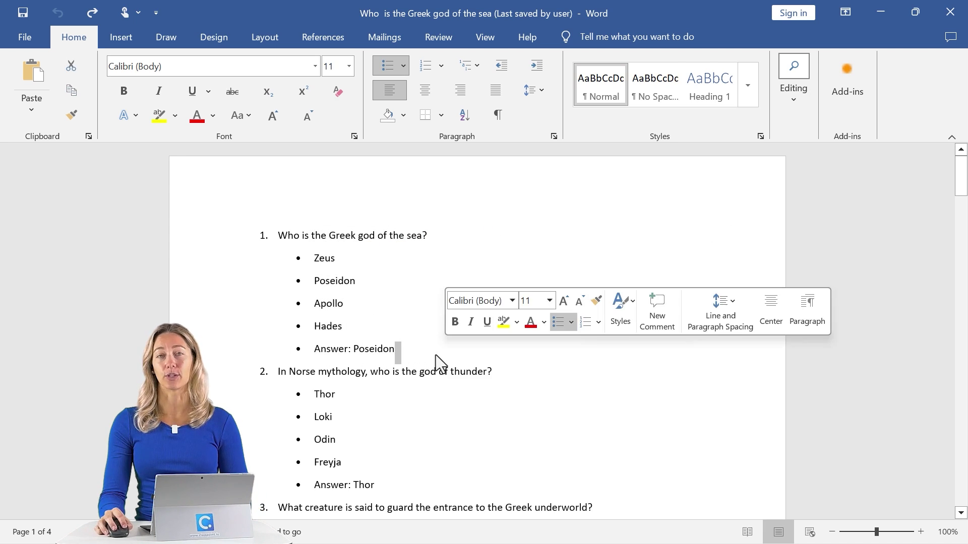
left_click(434, 356)
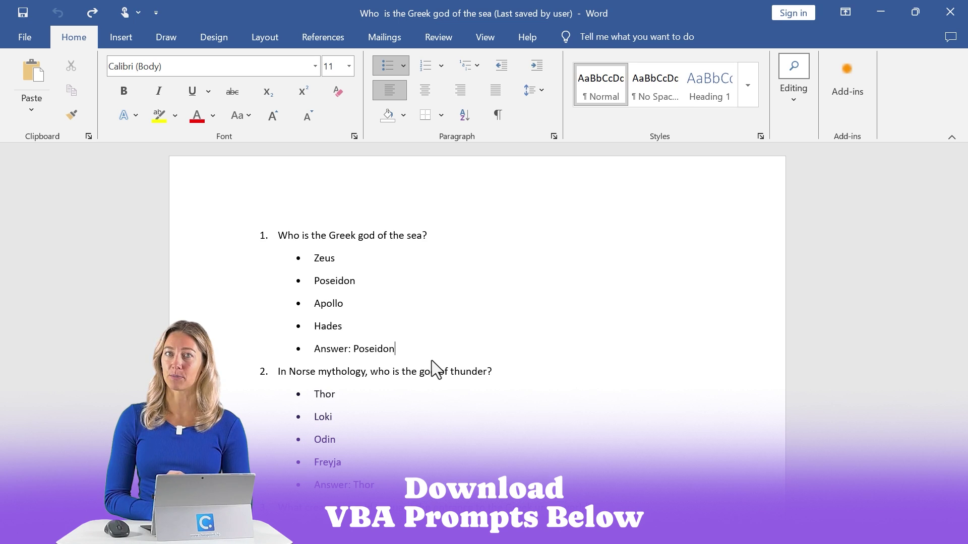
- Bring up the Notepad VBA prompt notes and highlight the prompt's opening instruction line
mouse_move(518, 539)
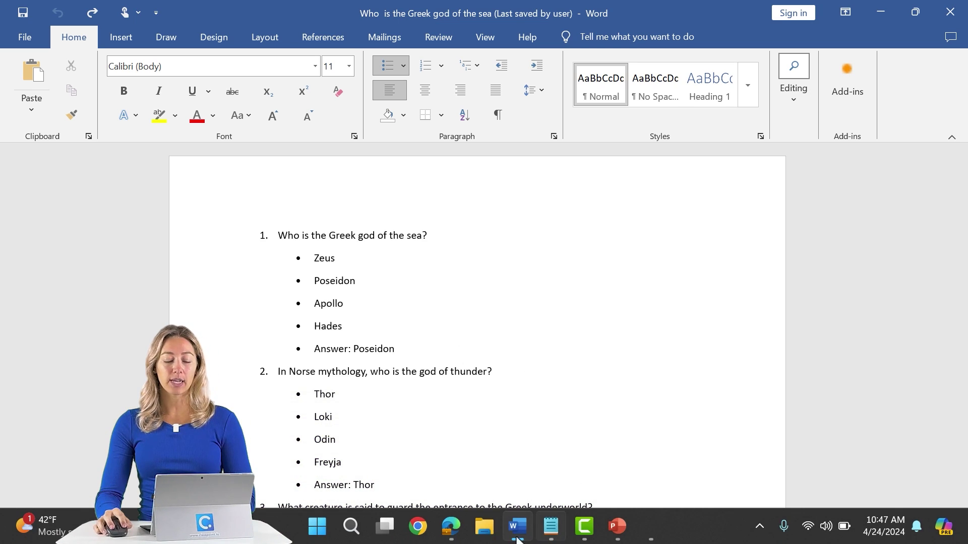
left_click(550, 529)
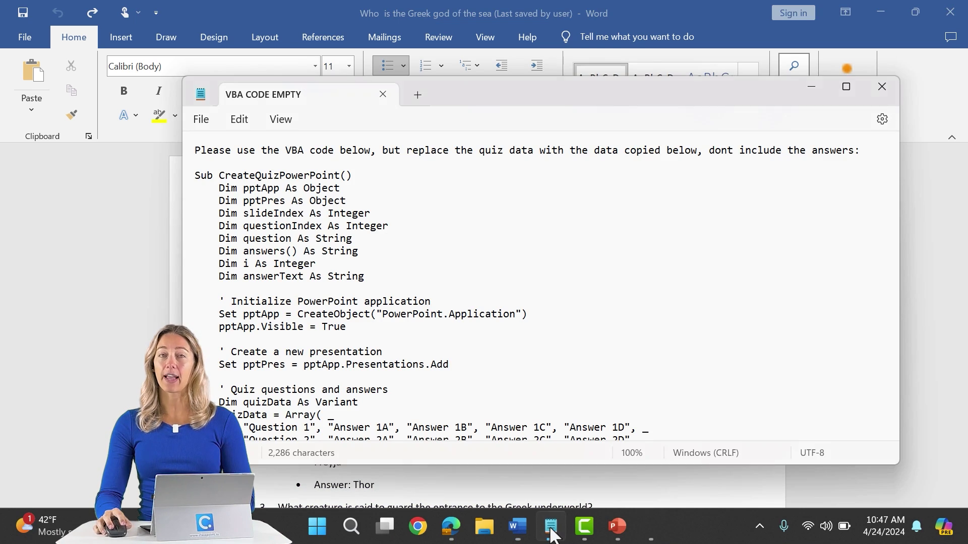
triple_click(201, 151)
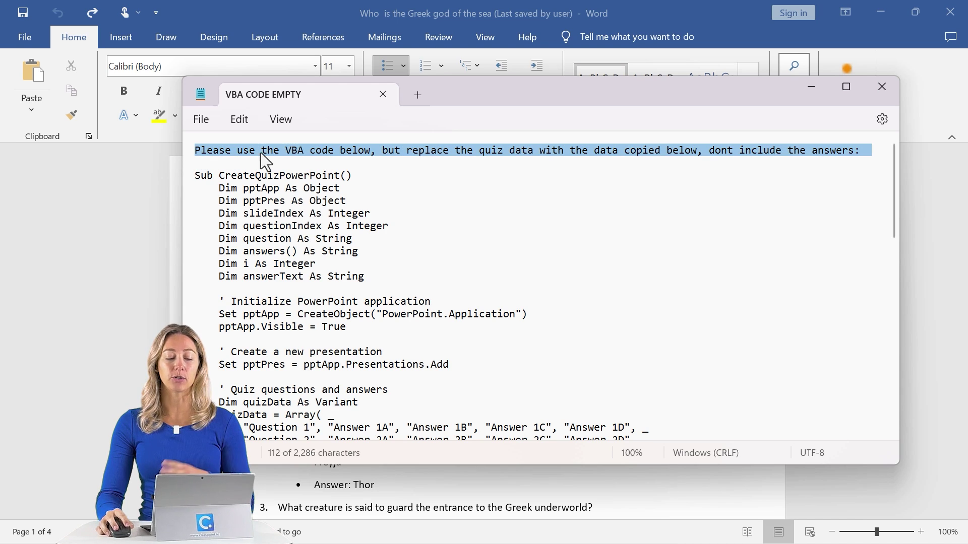
left_click(328, 219)
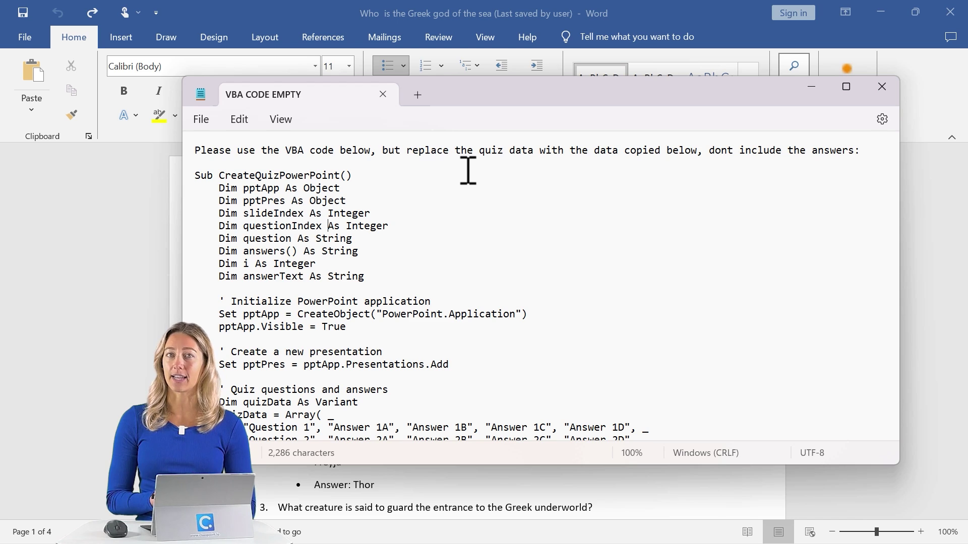
- Copy the entire Word quiz list, paste it below the macro code in Notepad, and select all
left_click(126, 222)
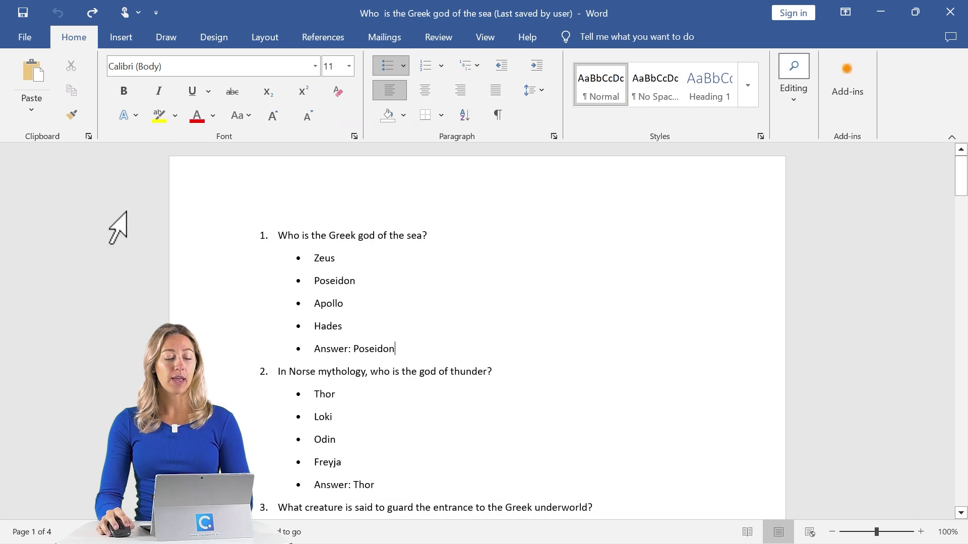
key("ctrl+a")
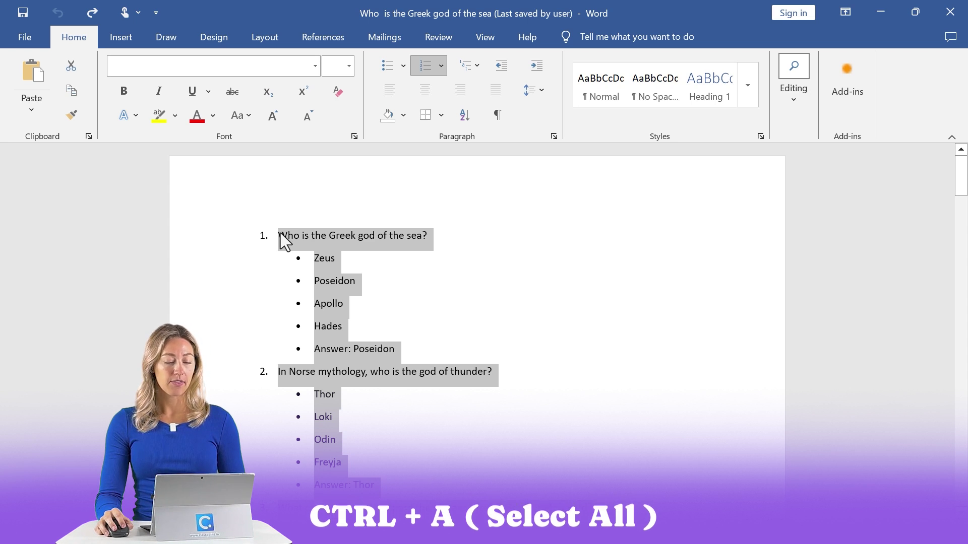
key("ctrl+c")
left_click(880, 15)
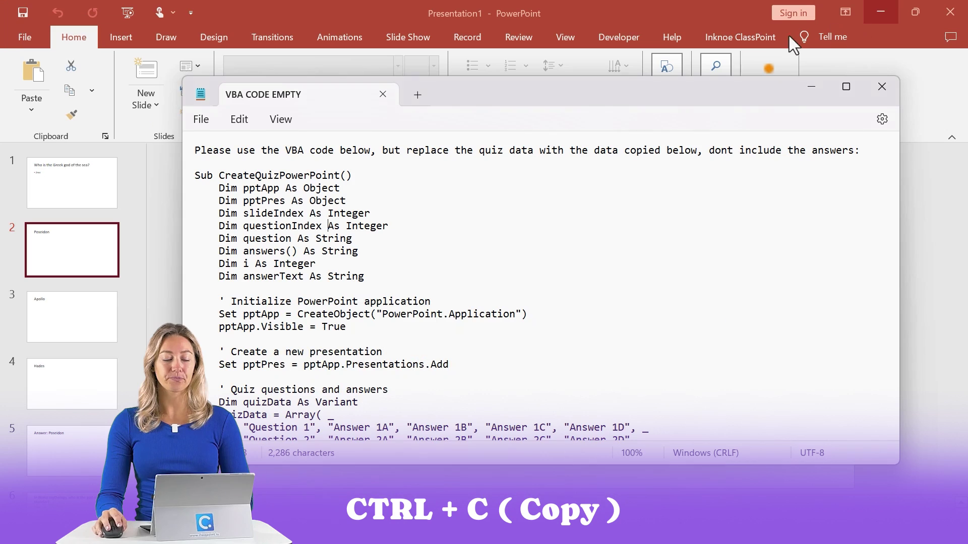
scroll(403, 265, "down", 5)
scroll(405, 266, "down", 10)
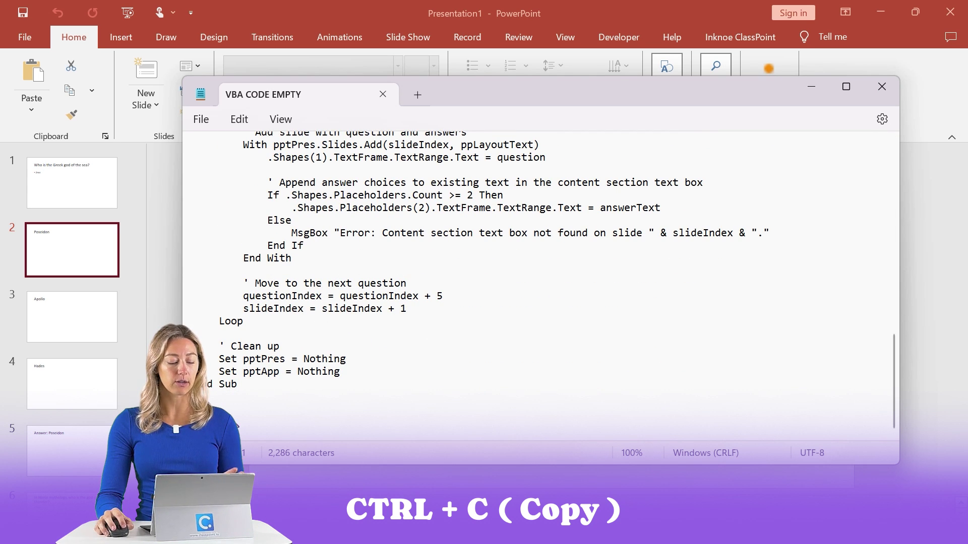
key("ctrl+v")
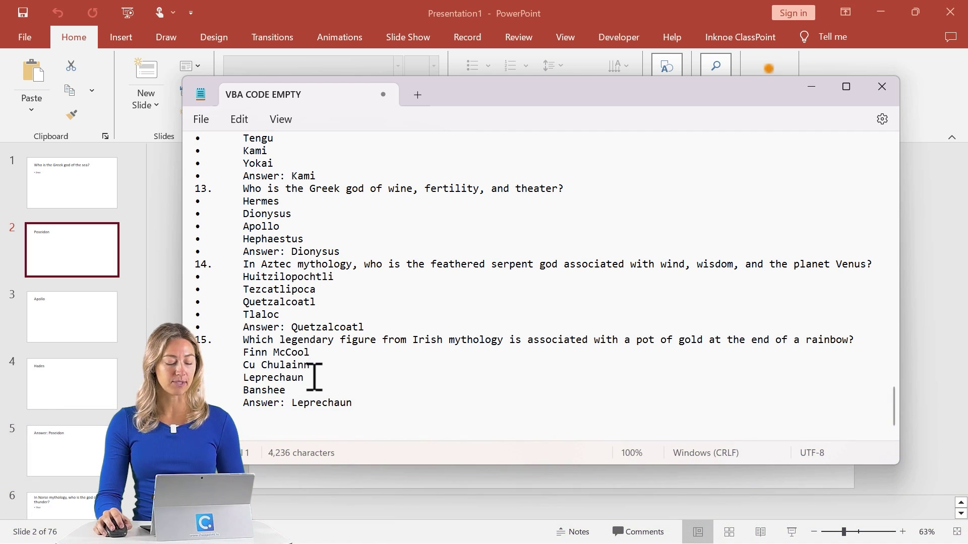
key("ctrl+a")
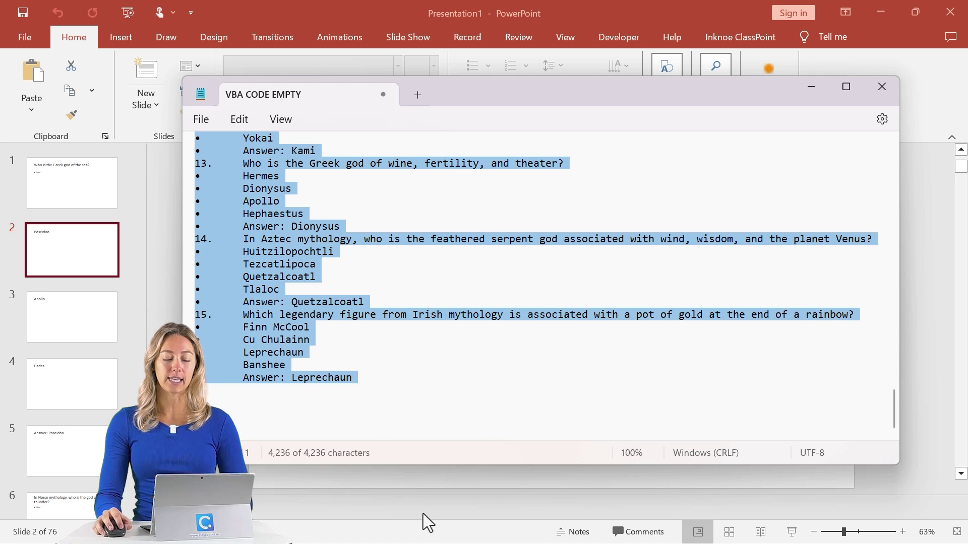
- Paste the combined VBA-and-quiz prompt into ChatGPT, send it, and scroll through the returned quizData code
mouse_move(451, 527)
left_click(522, 463)
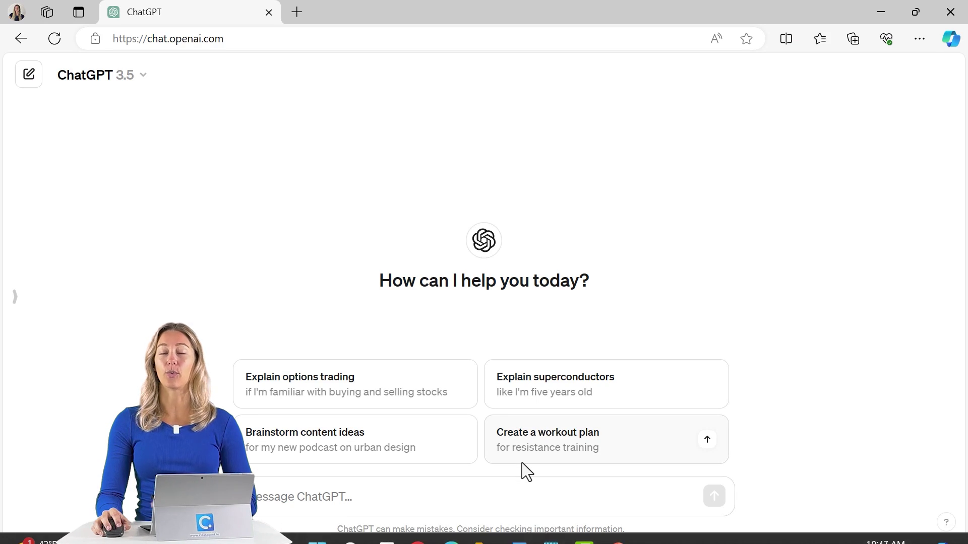
left_click(351, 499)
key("ctrl+v")
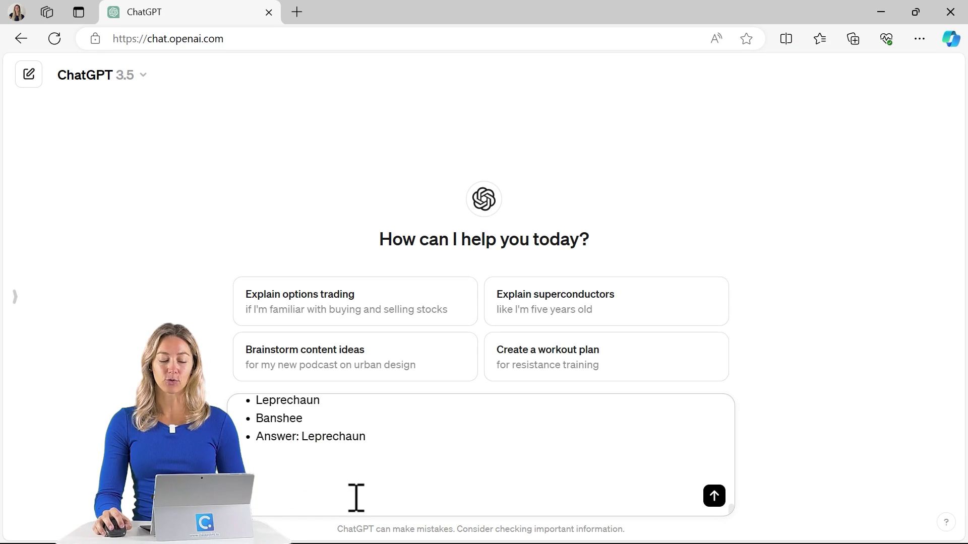
key("Return")
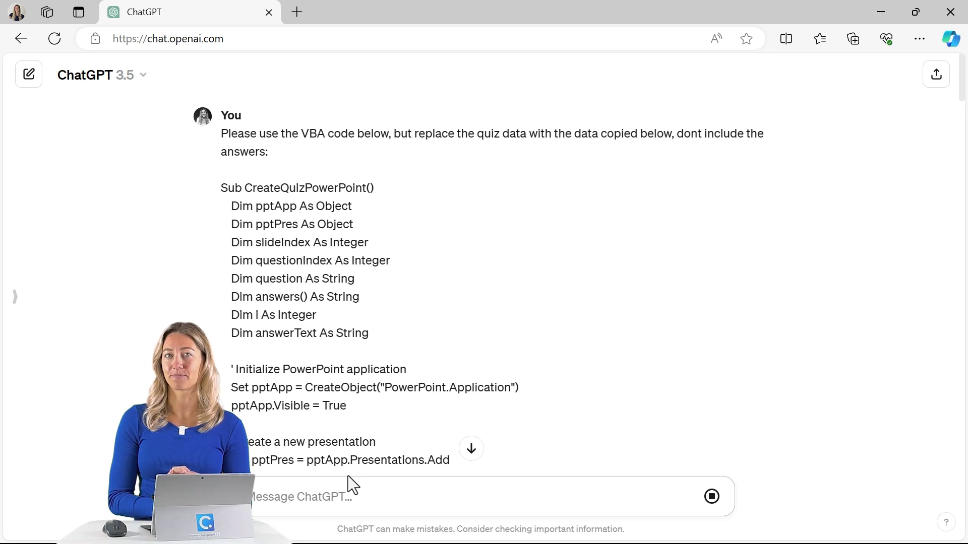
scroll(409, 412, "down", 8)
scroll(428, 393, "down", 20)
scroll(421, 401, "down", 4)
scroll(718, 332, "up", 10)
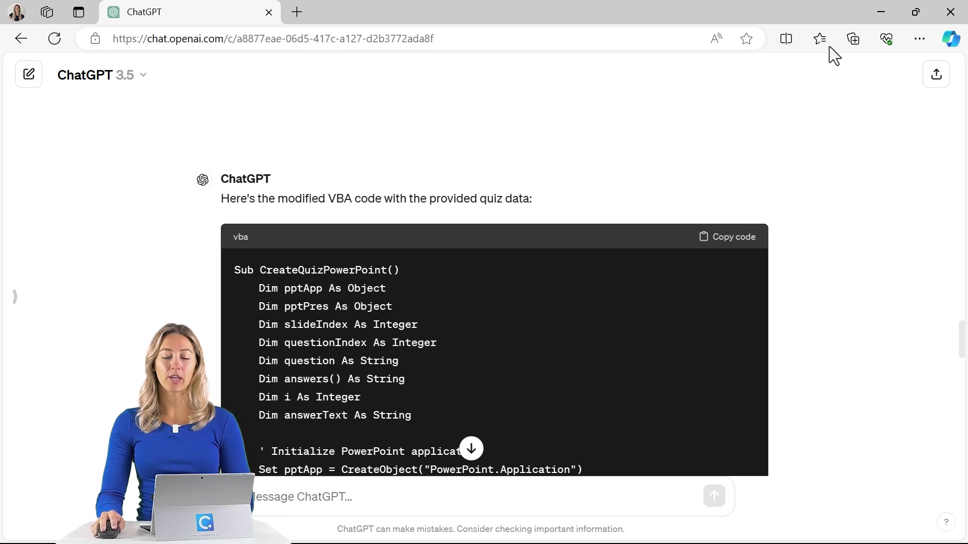
- Return to PowerPoint and enable the Developer tab through Customize the Ribbon
left_click(881, 20)
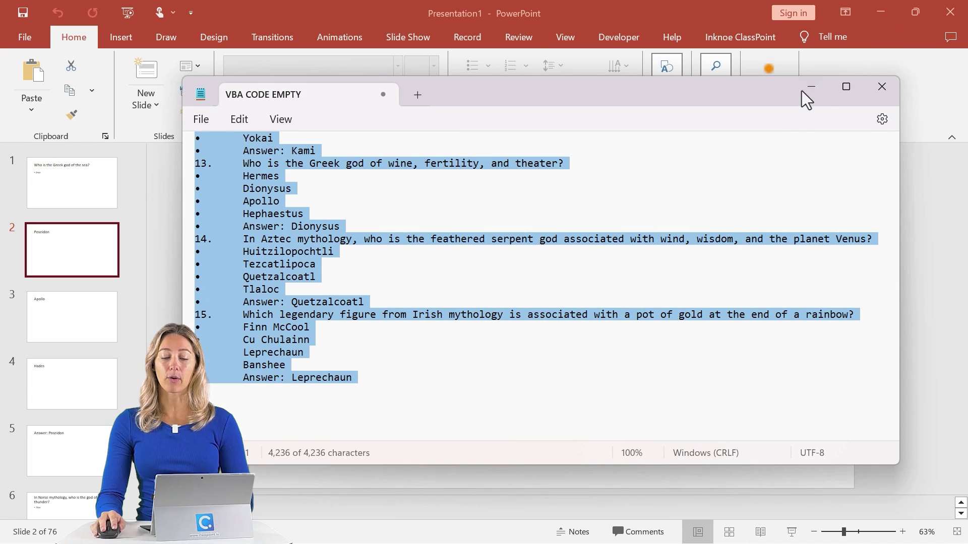
left_click(881, 87)
left_click(624, 43)
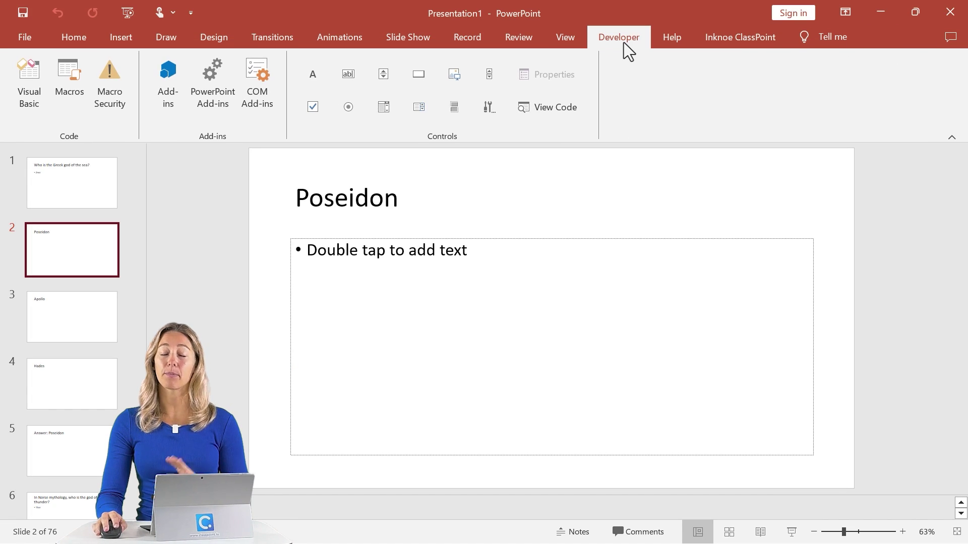
right_click(621, 78)
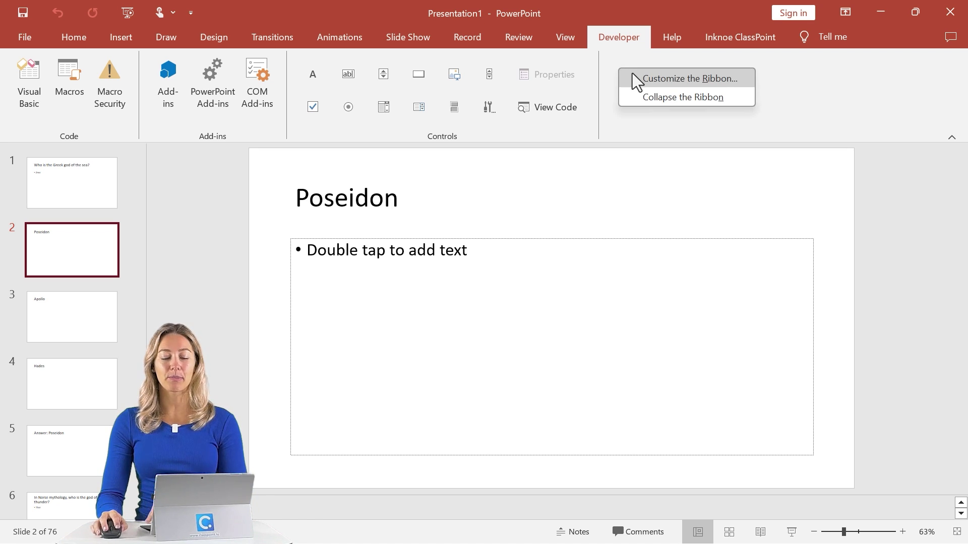
left_click(644, 79)
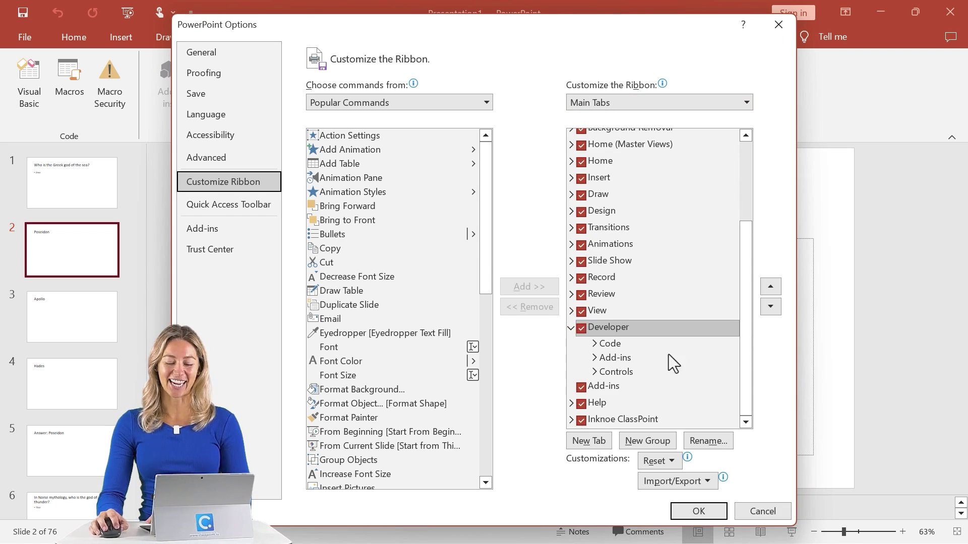
left_click(715, 510)
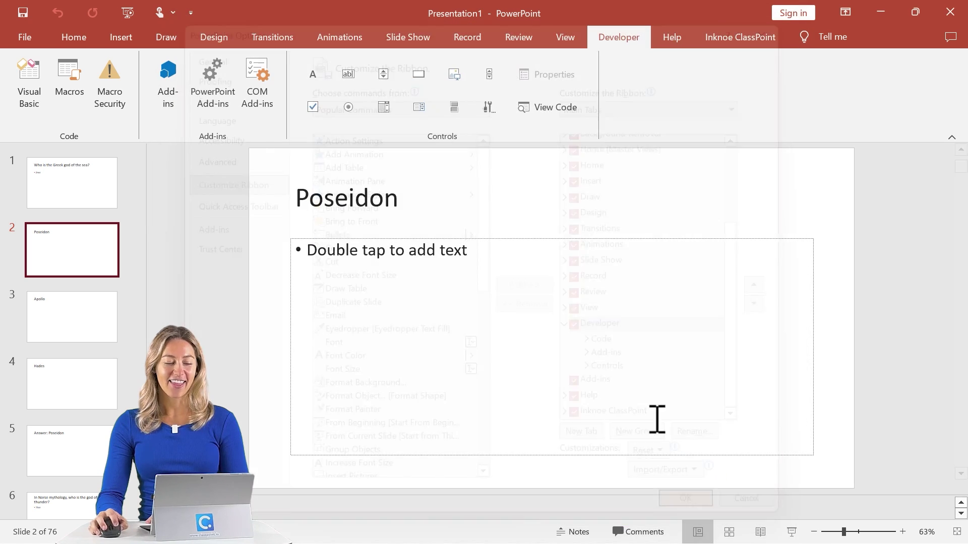
- Paste the VBA code into a new module in the Visual Basic editor and run CreateQuizPowerPoint
left_click(31, 95)
left_click(103, 54)
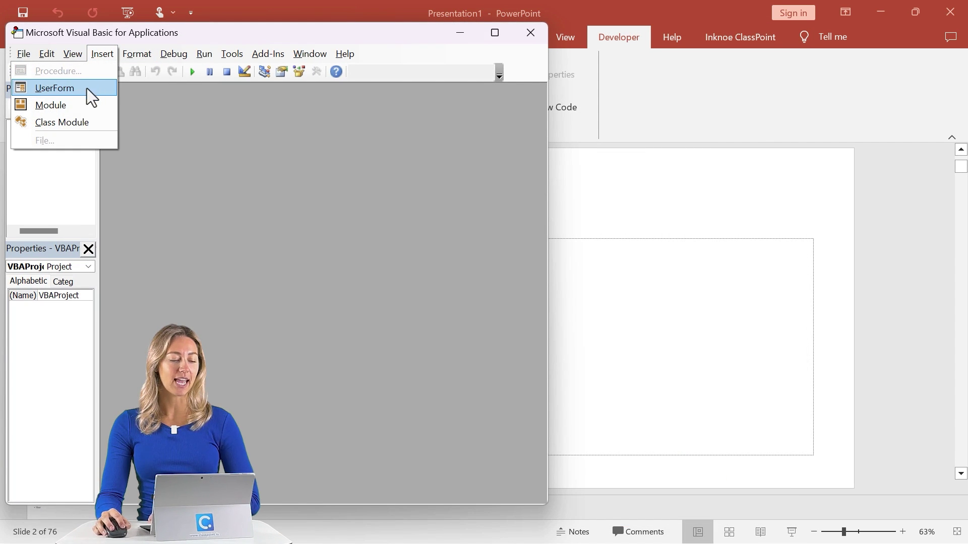
left_click(74, 106)
key("ctrl+v")
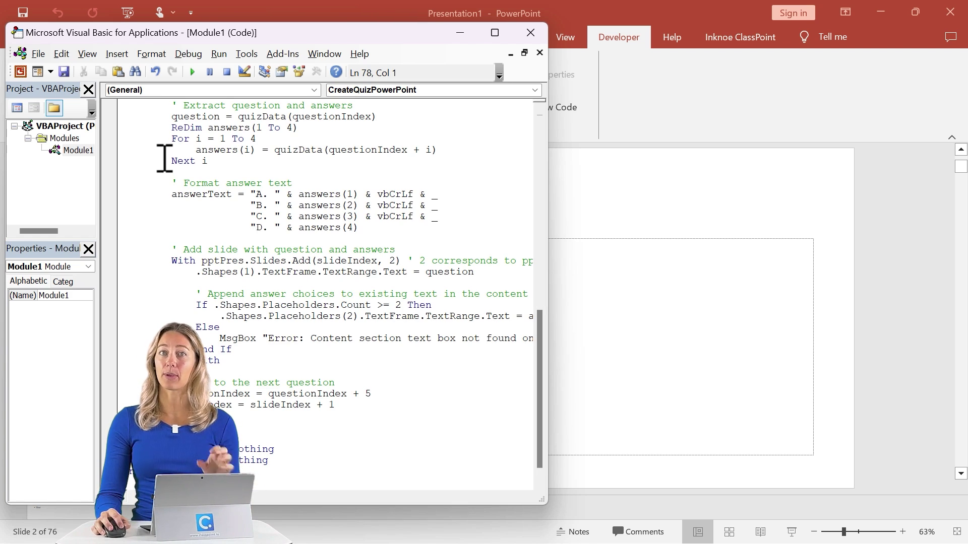
left_click(192, 72)
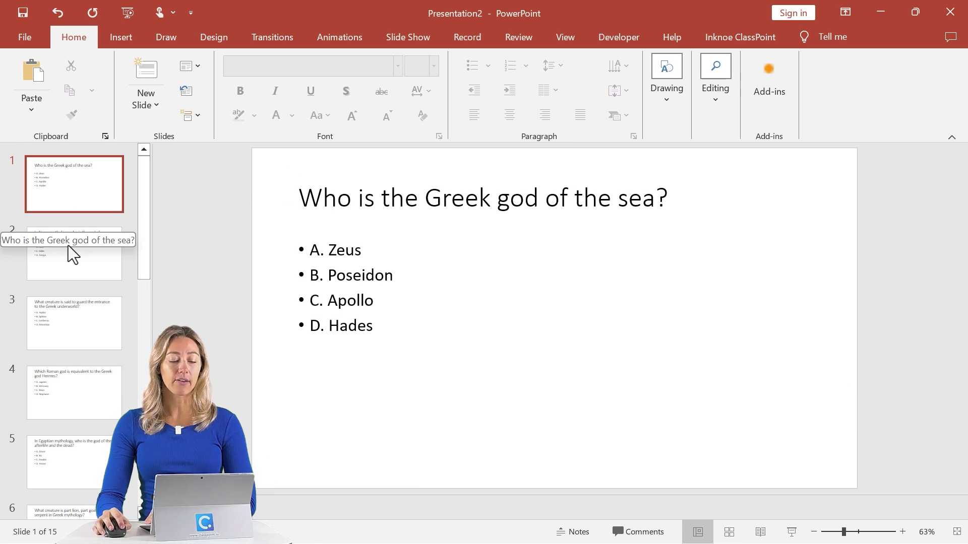
- Check generated slides 2 and 3, including the Norse thunder-god question with Thor, Loki, Odin, Freyja
left_click(78, 259)
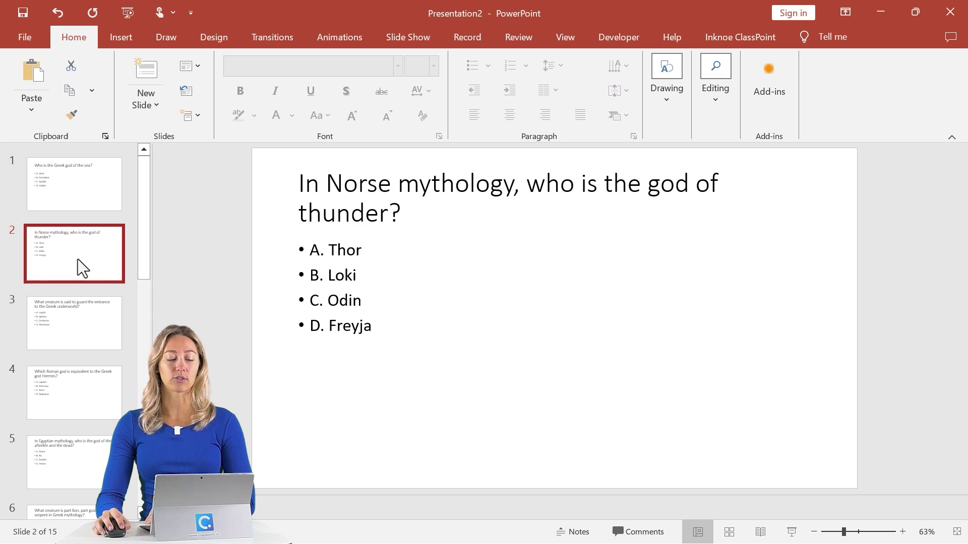
left_click(91, 330)
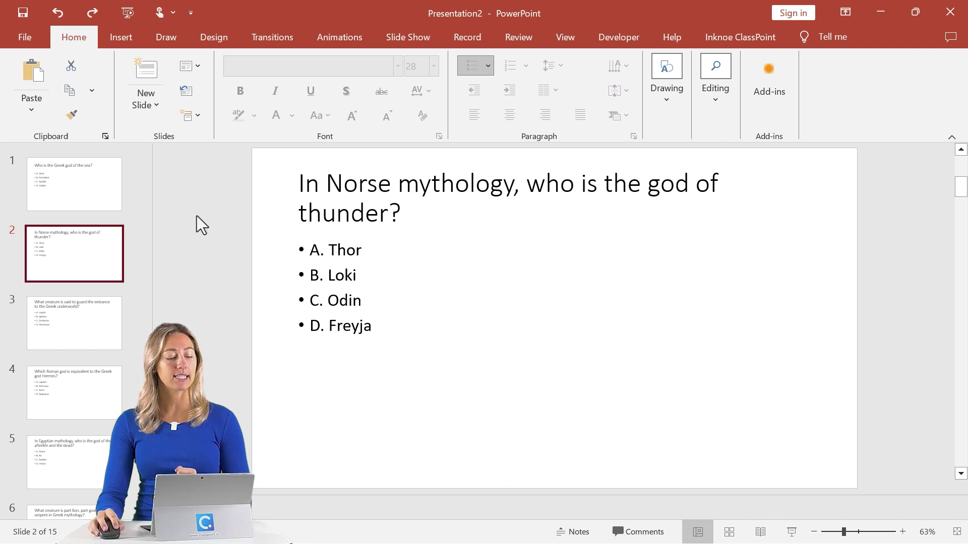
- Select all slides, open Slide Master, and set the master title font to Arial Rounded MT Bold
left_click(64, 183)
key("ctrl+a")
scroll(65, 184, "down", 10)
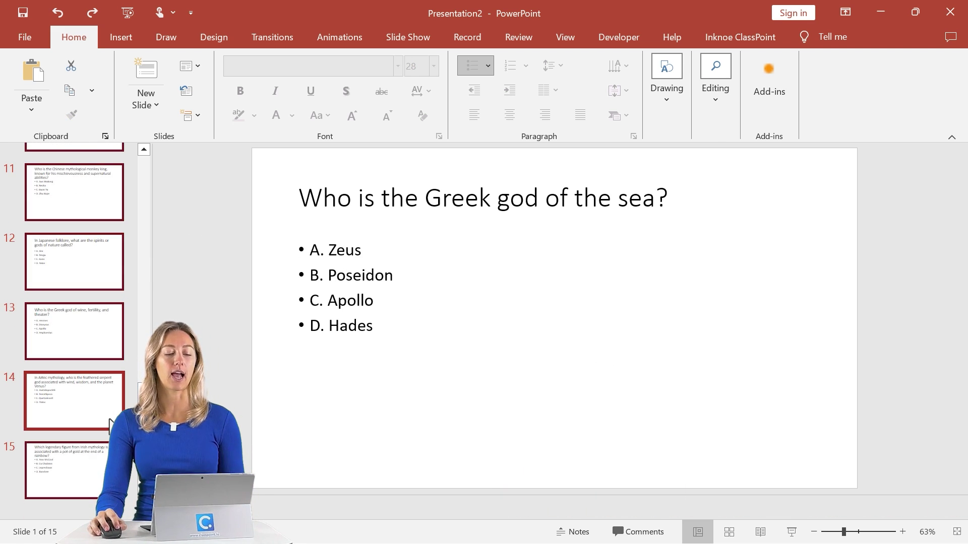
left_click(565, 37)
left_click(249, 99)
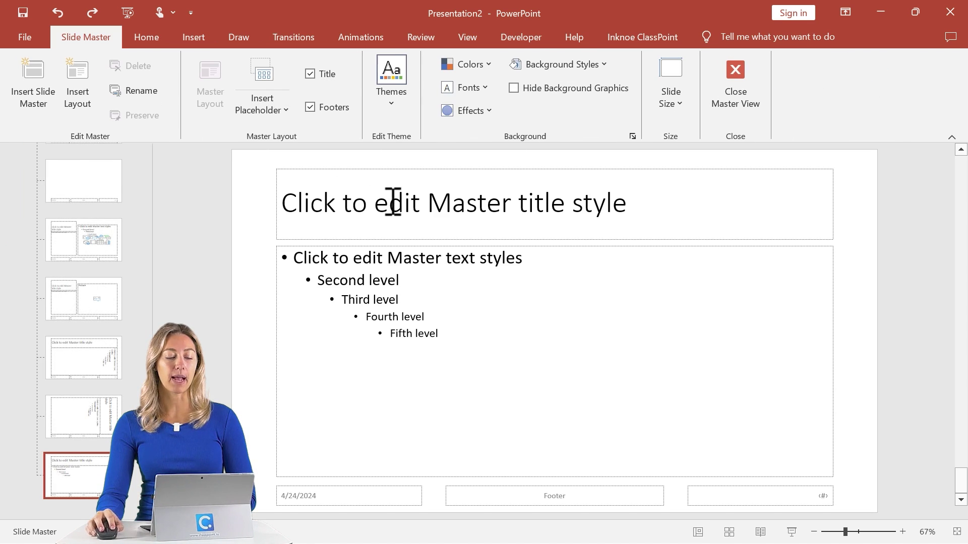
left_click(389, 206)
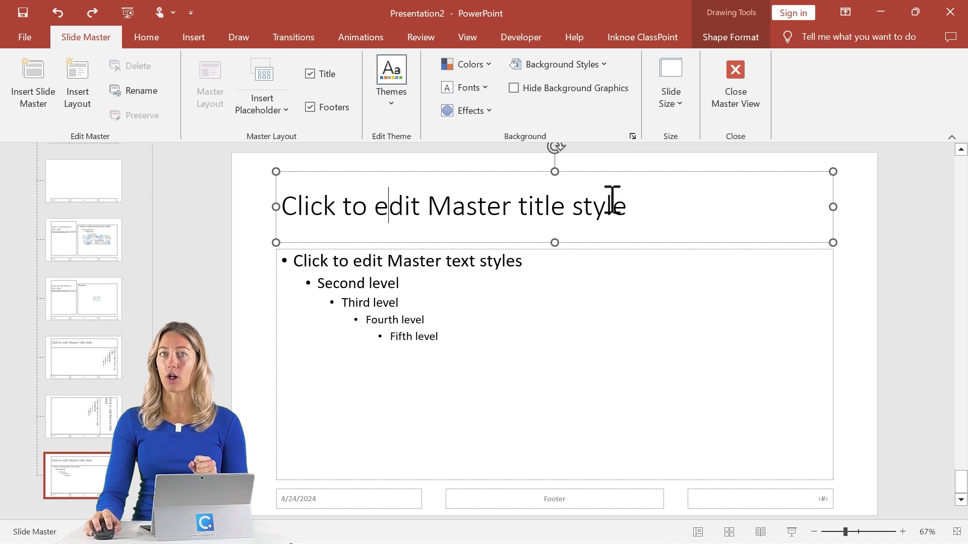
left_click_drag(625, 207, 309, 212)
left_click(364, 168)
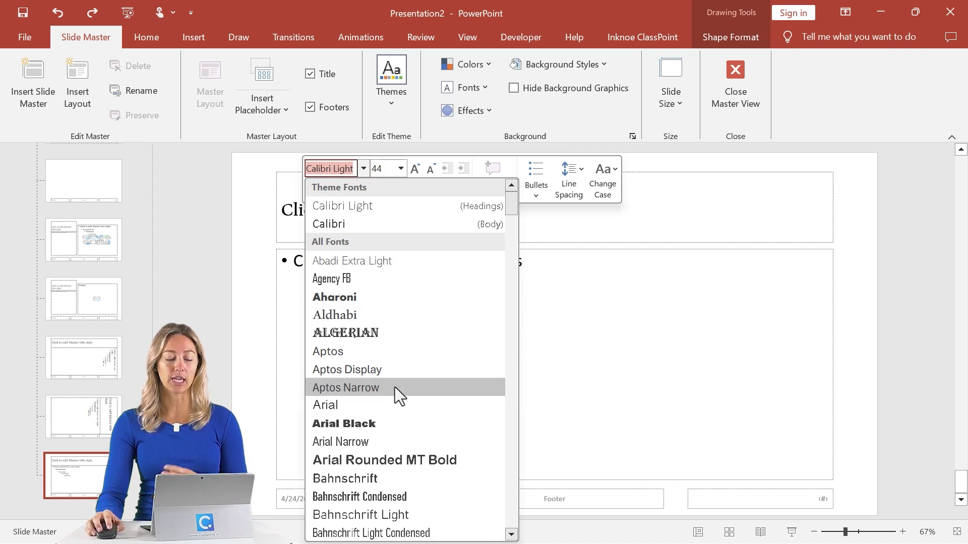
scroll(395, 398, "down", 3)
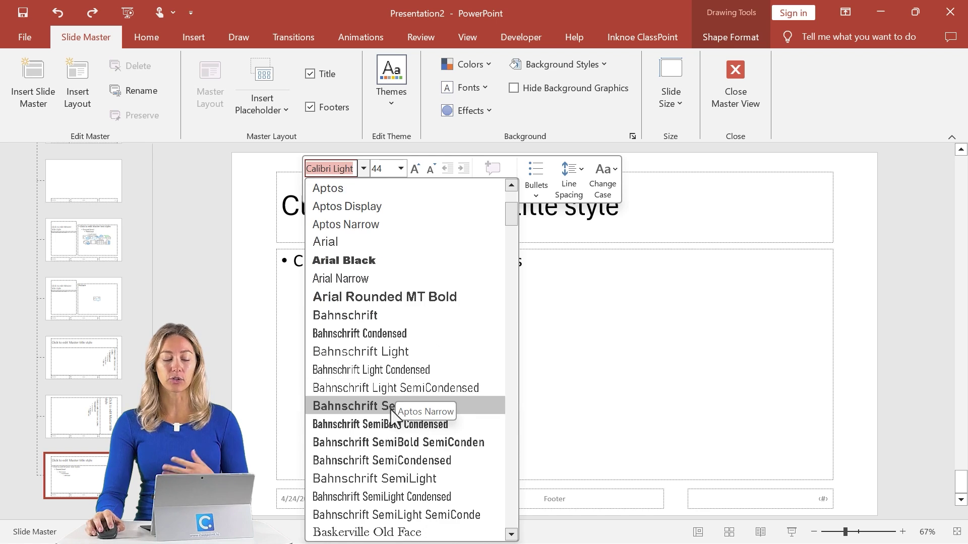
left_click(404, 296)
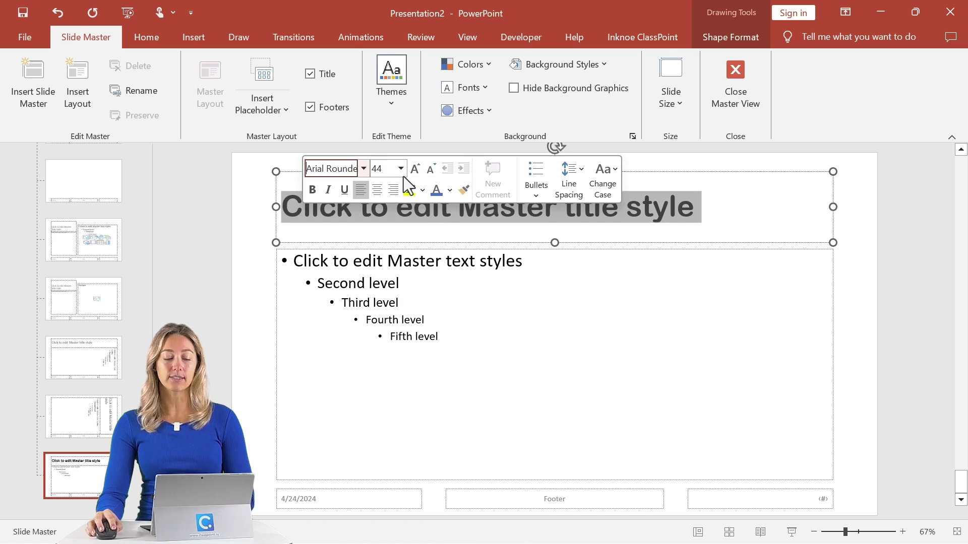
- Make the master's first-level text Aharoni, blue, with bullets set to None
left_click(426, 259)
left_click_drag(524, 260, 297, 263)
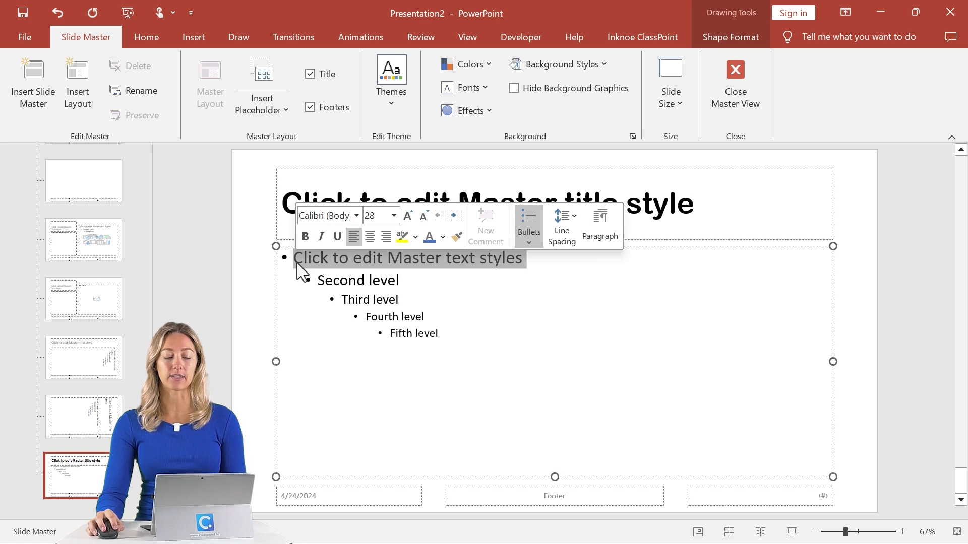
left_click(356, 216)
left_click(347, 343)
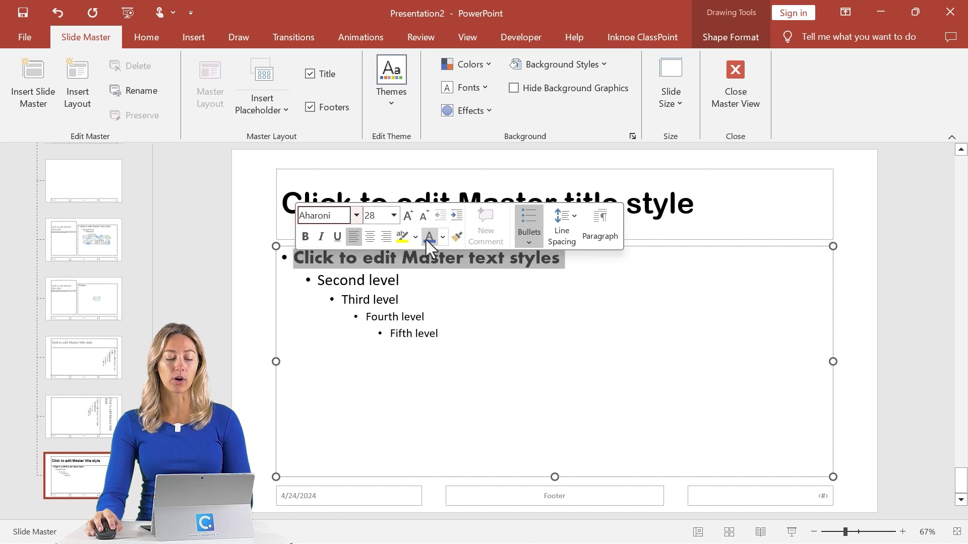
left_click(425, 239)
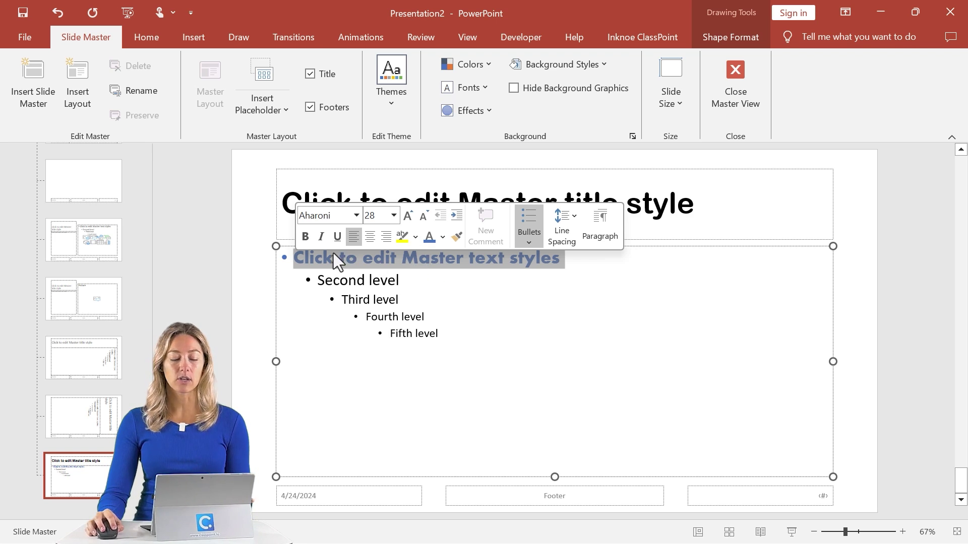
left_click(523, 234)
left_click(541, 275)
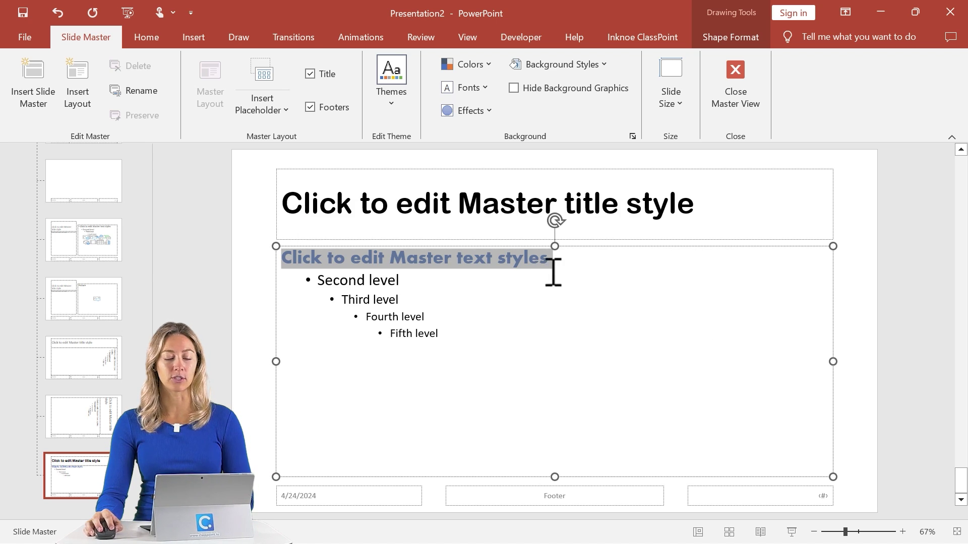
left_click(560, 260)
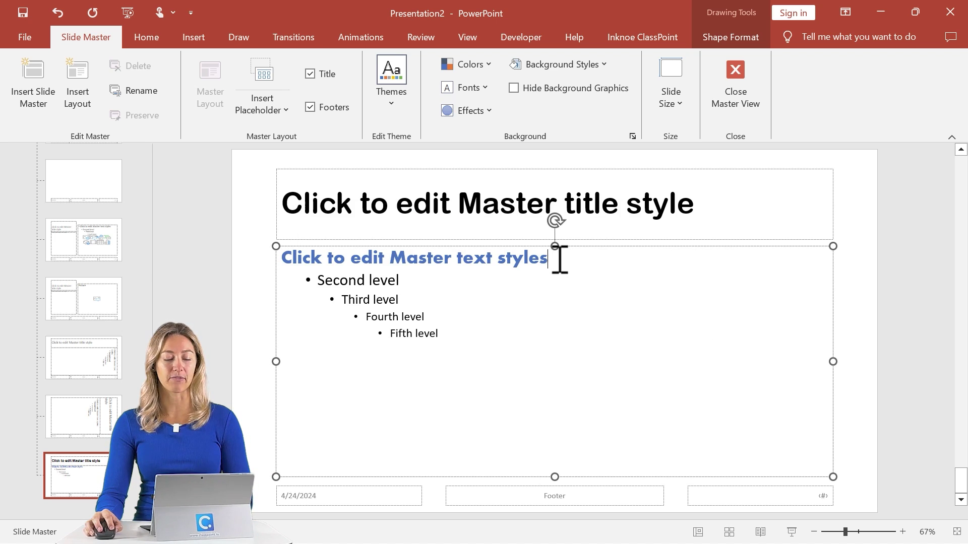
- Close Master View, check restyled slides 2 and 3, then return to slide 1 with ClassPoint showing
left_click(743, 102)
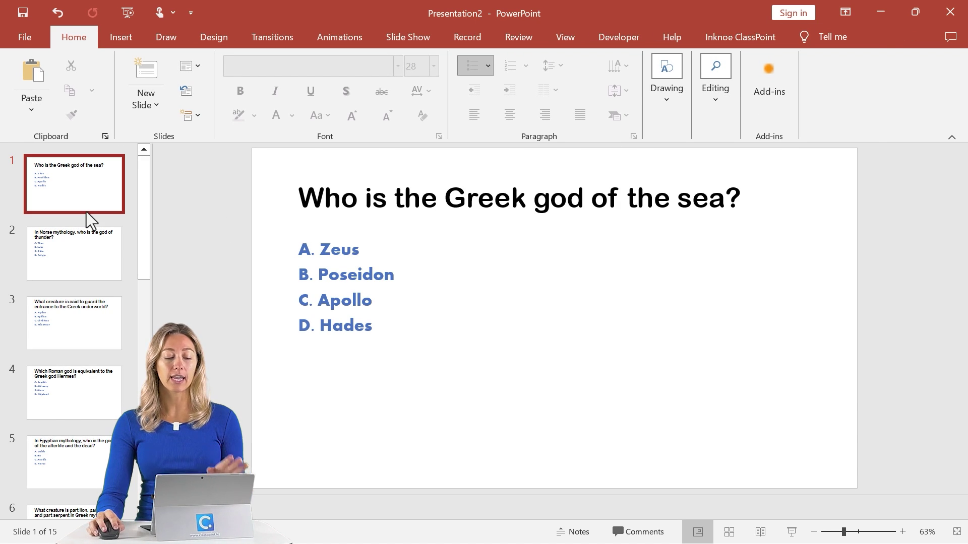
left_click(77, 257)
left_click(93, 337)
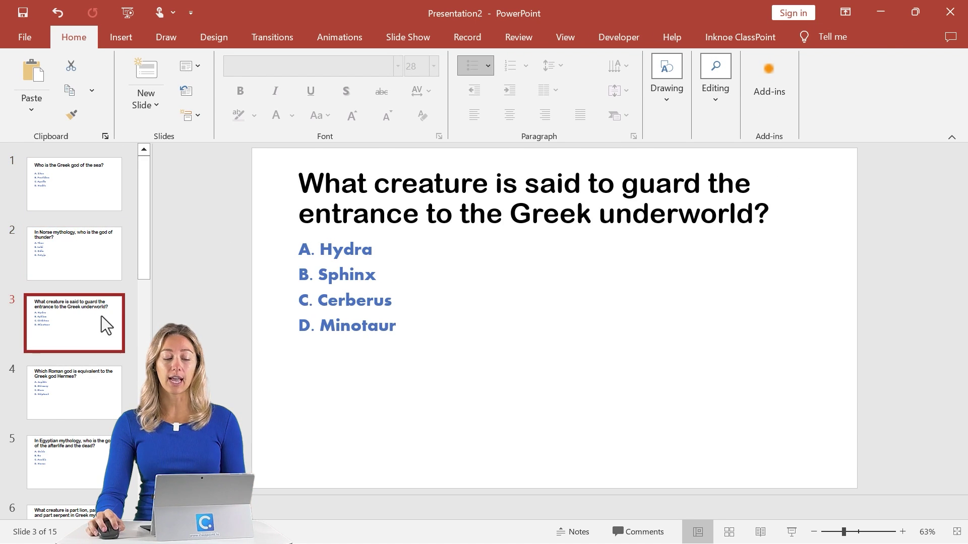
left_click(105, 252)
left_click(110, 192)
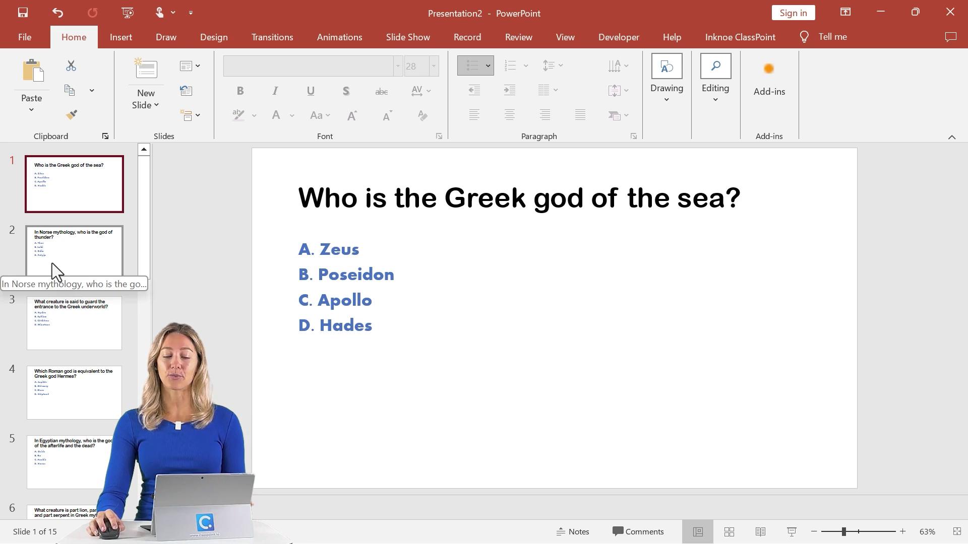
left_click(731, 40)
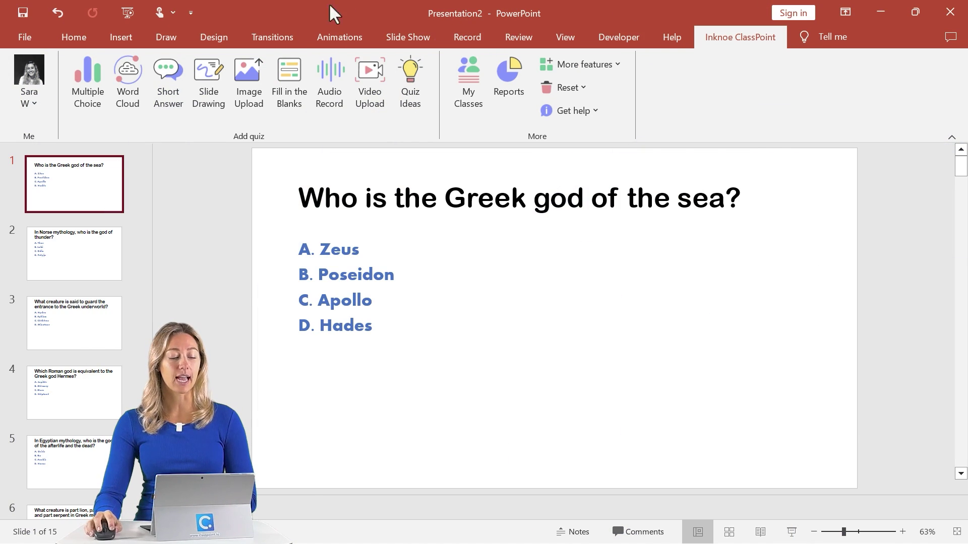
- Place a ClassPoint Multiple Choice button beside slide 1's answers, marking B as the correct answer
left_click(81, 89)
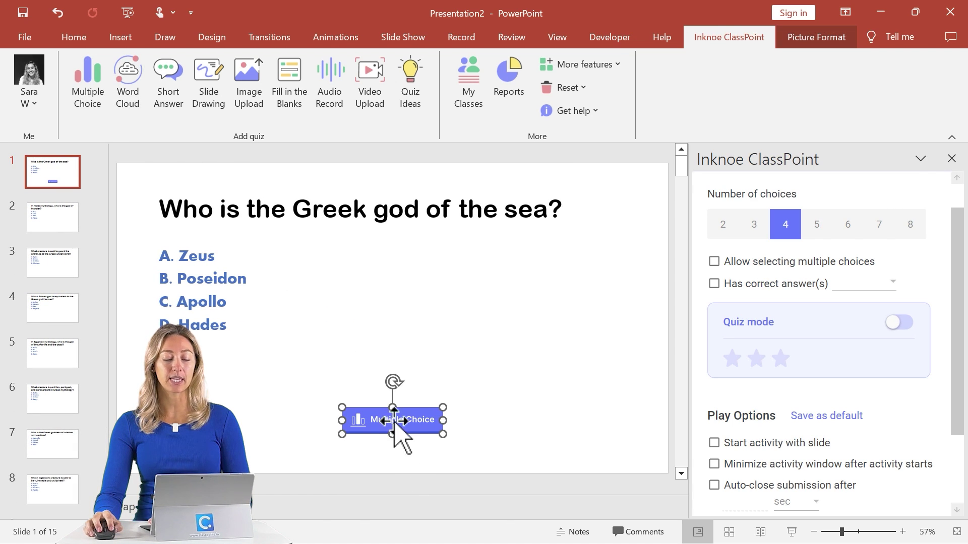
left_click_drag(405, 419, 531, 258)
left_click(516, 328)
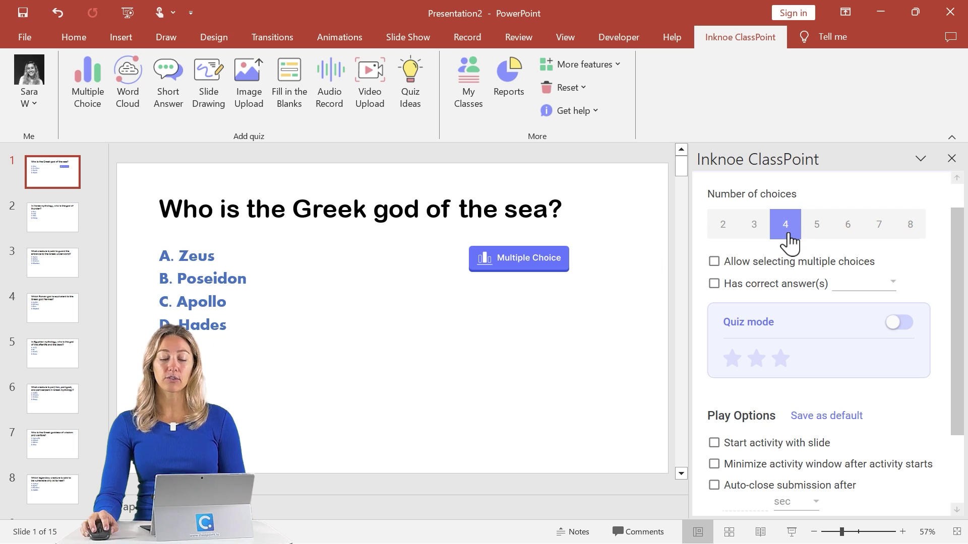
left_click(713, 284)
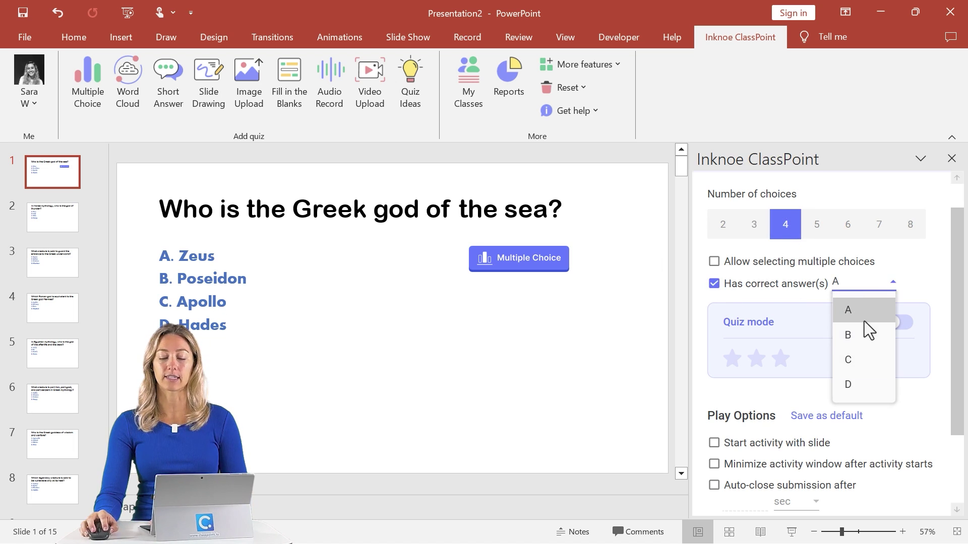
left_click(856, 338)
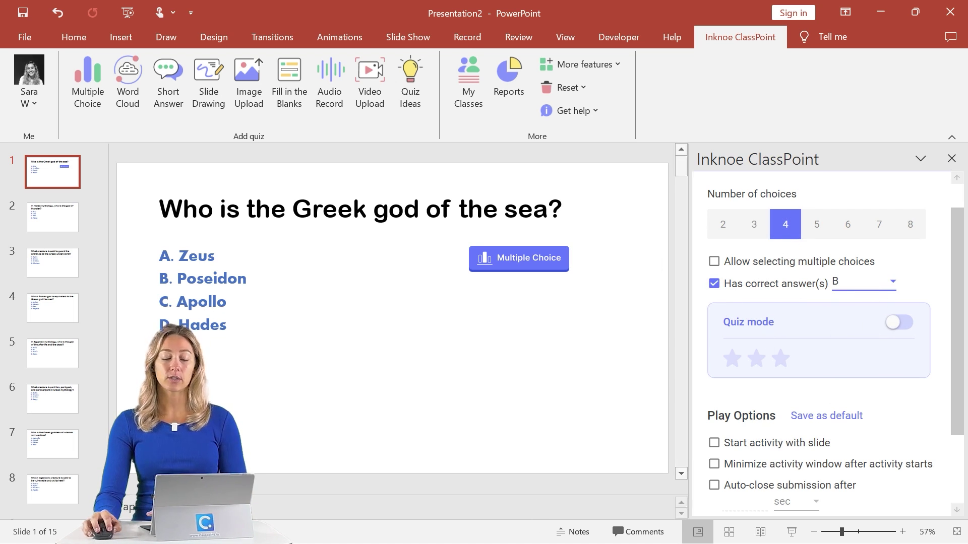
- Confirm in the Word quiz document that Poseidon answers the sea-god question, then minimize Word
mouse_move(553, 531)
left_click(521, 537)
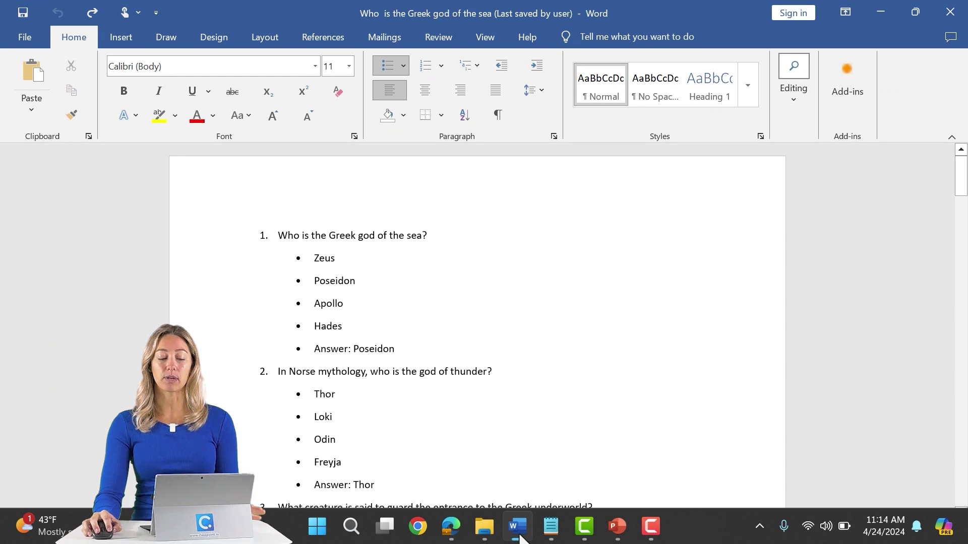
left_click(888, 11)
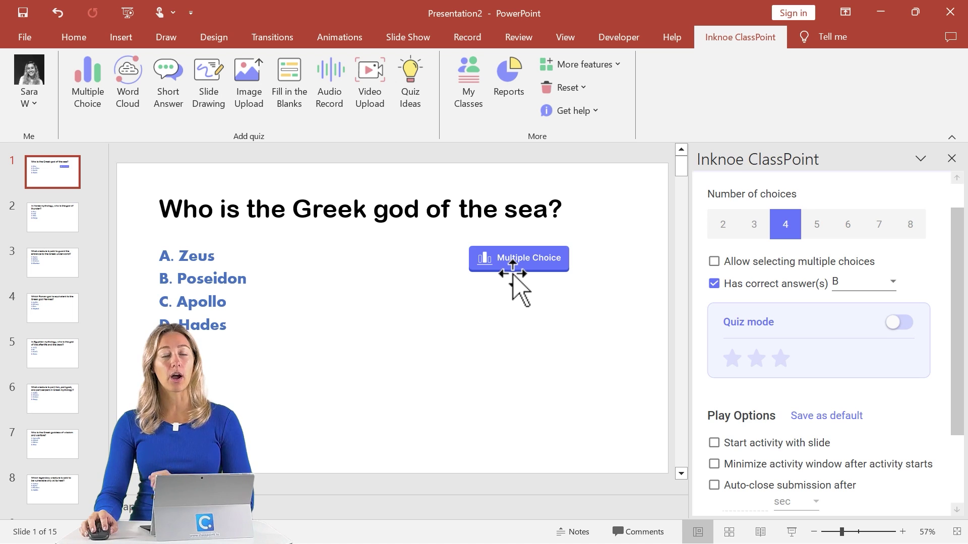
- Turn on Quiz mode for slide 1's question and raise difficulty to Difficult with three stars
left_click(895, 325)
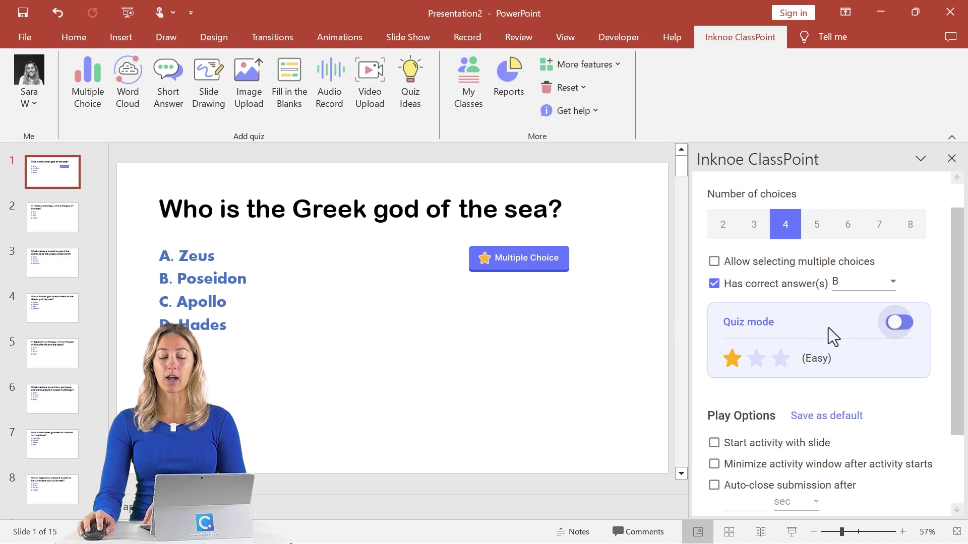
left_click(756, 359)
left_click(779, 359)
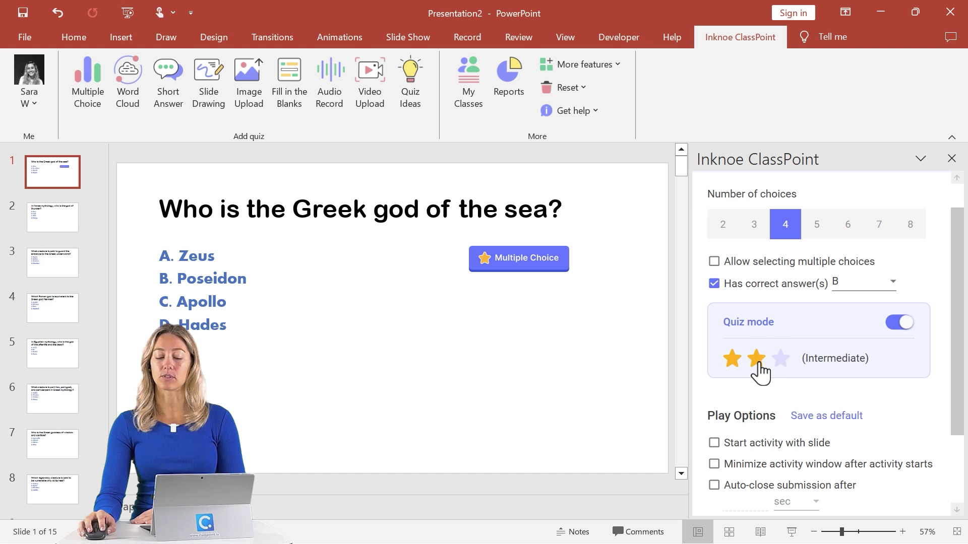
left_click(779, 359)
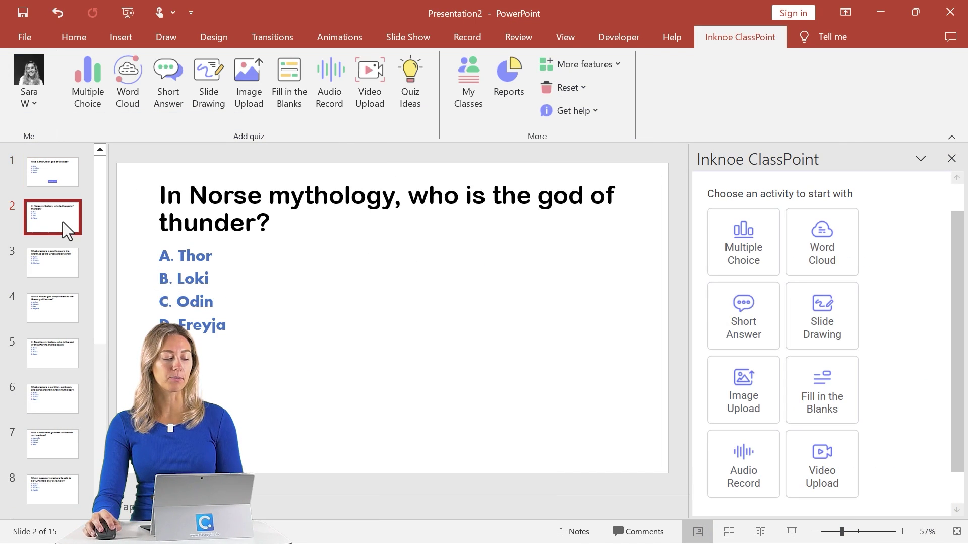
- Paste the quiz-mode Multiple Choice button onto slides 2 through 8, then return to slide 1
left_click(88, 84)
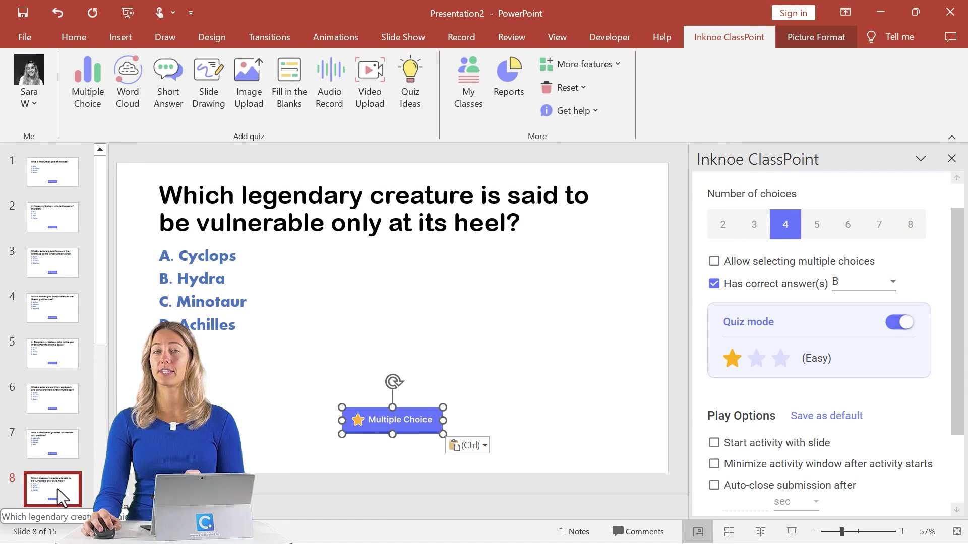
left_click(44, 167)
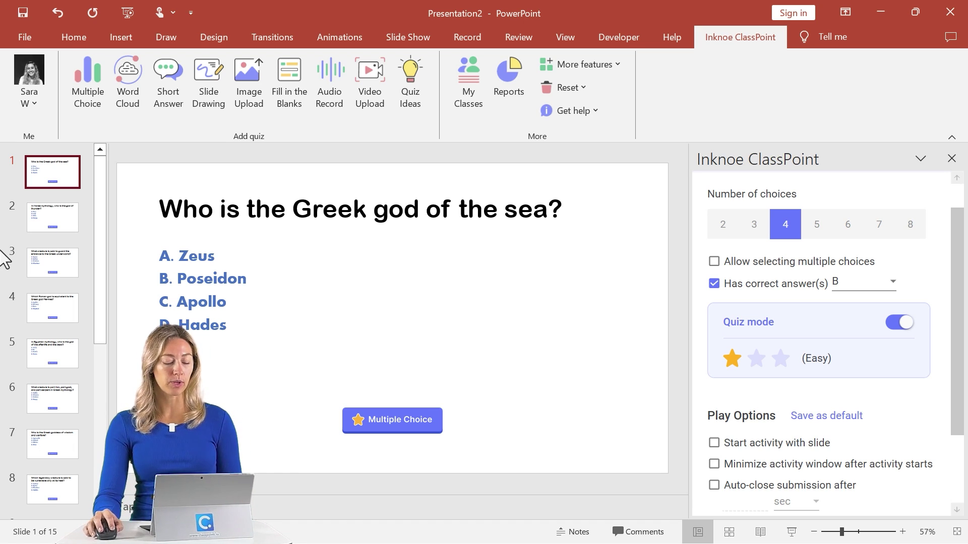
- Paste the sea-god quiz slide between slides 1 and 2 of the Classical Mythology deck
left_click(881, 13)
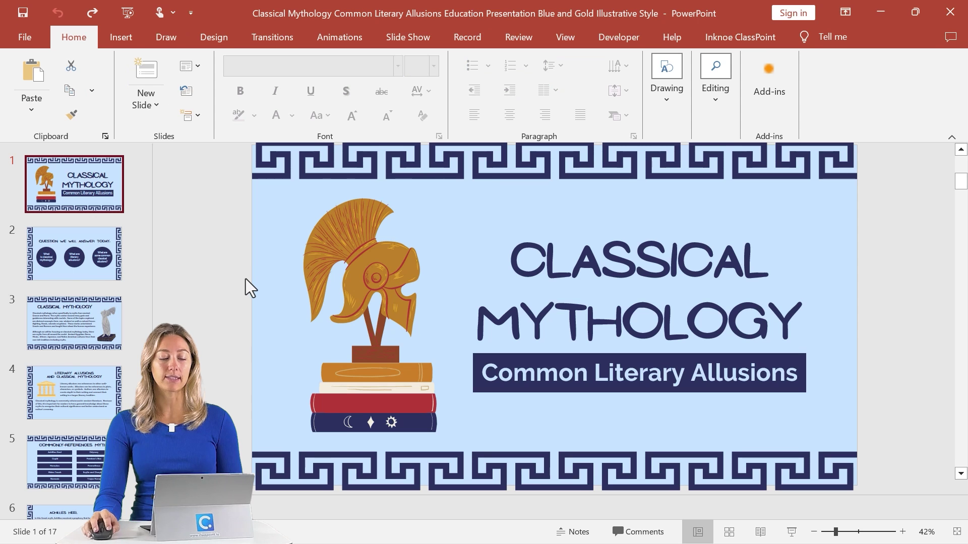
left_click(111, 220)
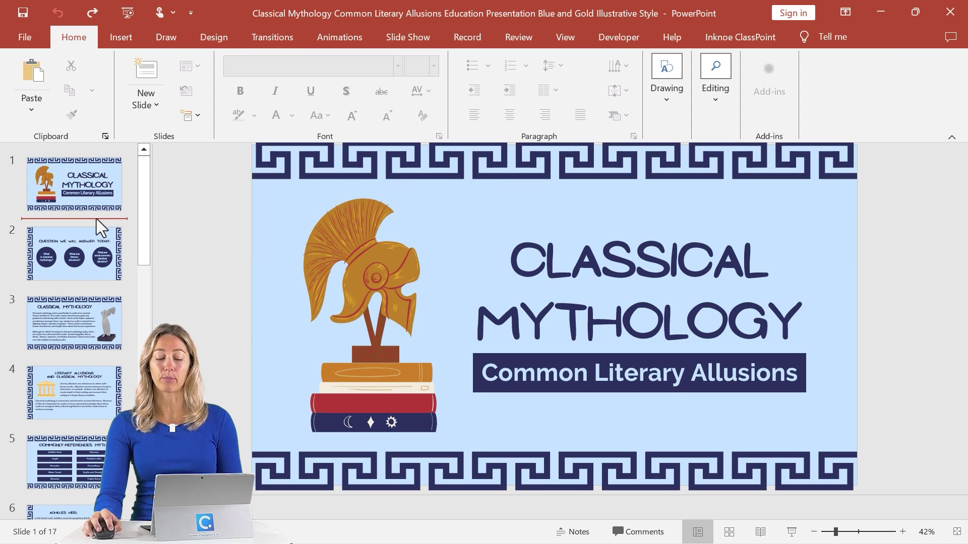
key("ctrl+v")
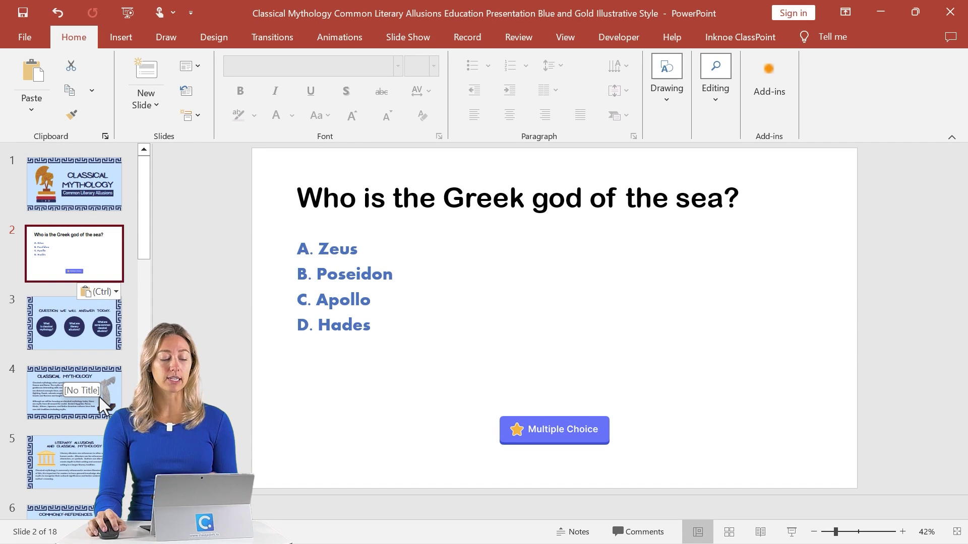
- Review the Classical Mythology text slide, then bring Presentation2 back to the front
left_click(95, 397)
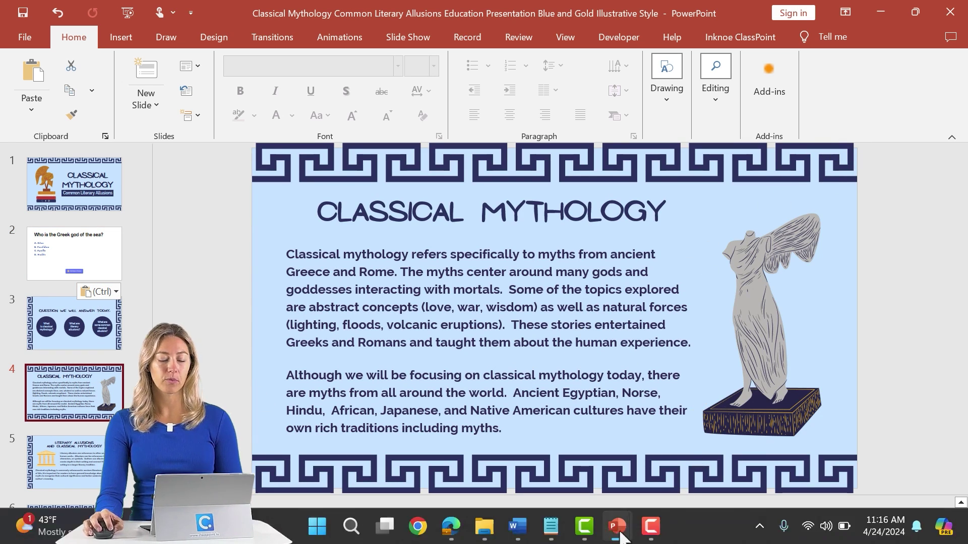
mouse_move(617, 526)
left_click(585, 473)
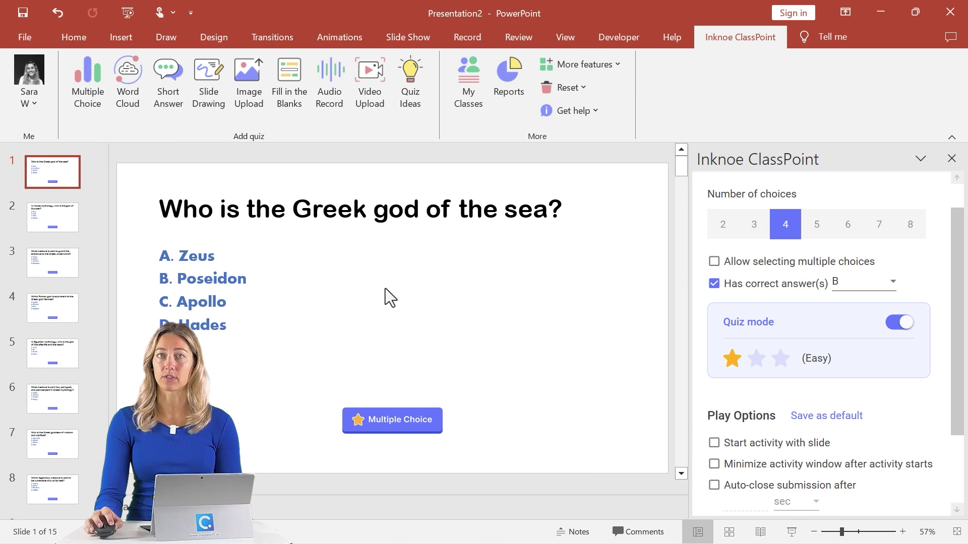
- Start the slide show and set AI Quiz options to generate Multiple Choice questions only
left_click(790, 530)
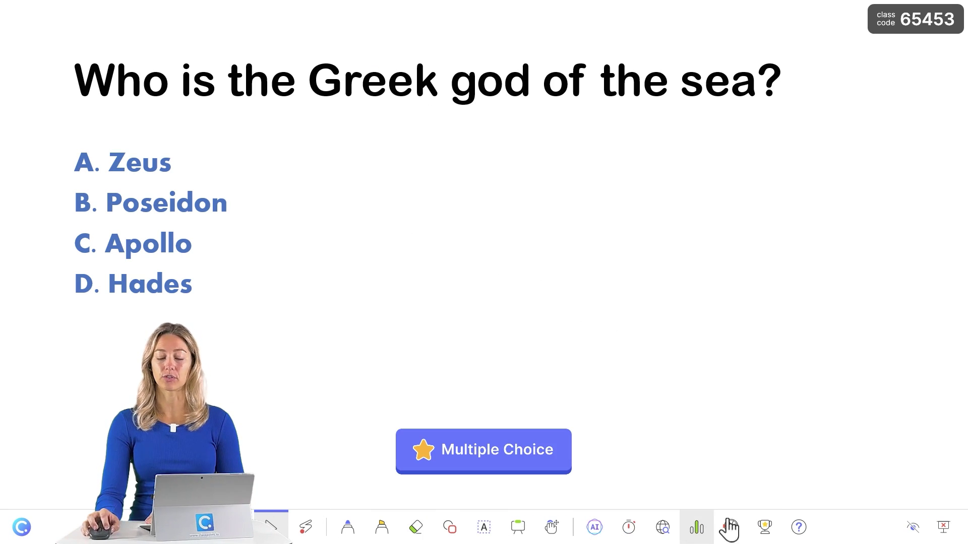
left_click(595, 529)
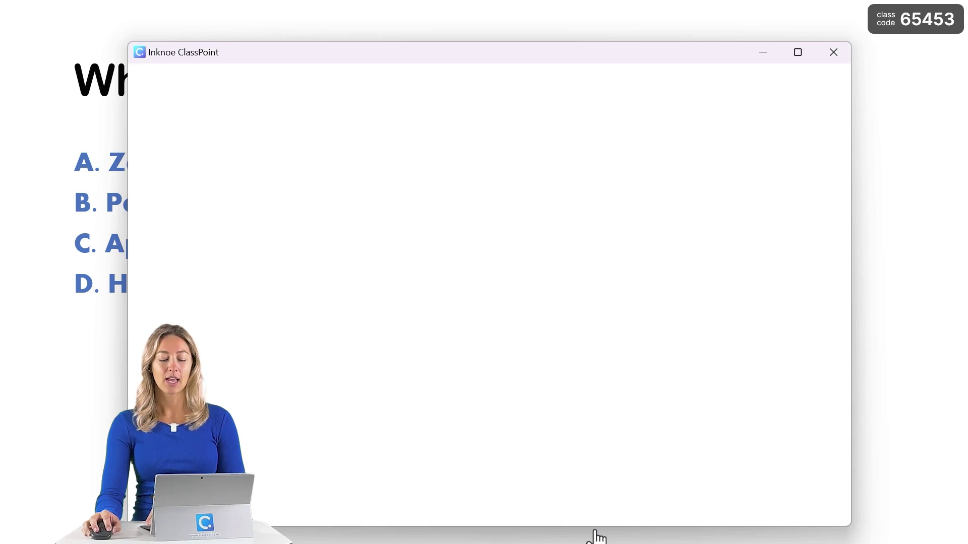
left_click(489, 440)
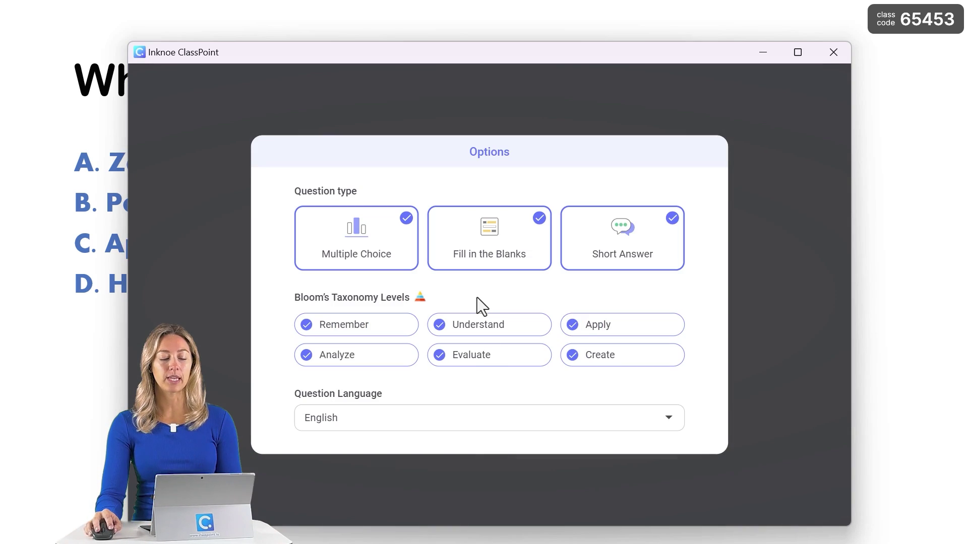
left_click(482, 268)
left_click(563, 240)
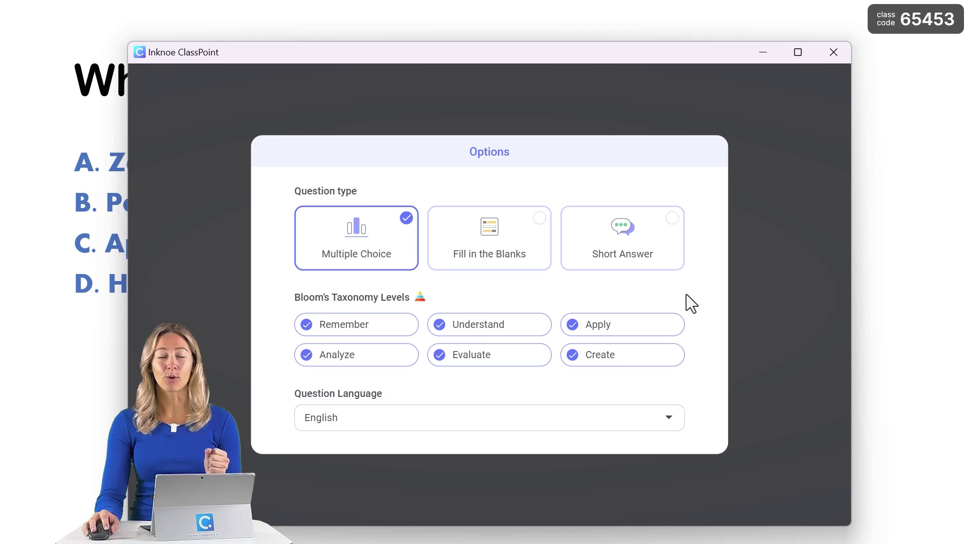
left_click(809, 297)
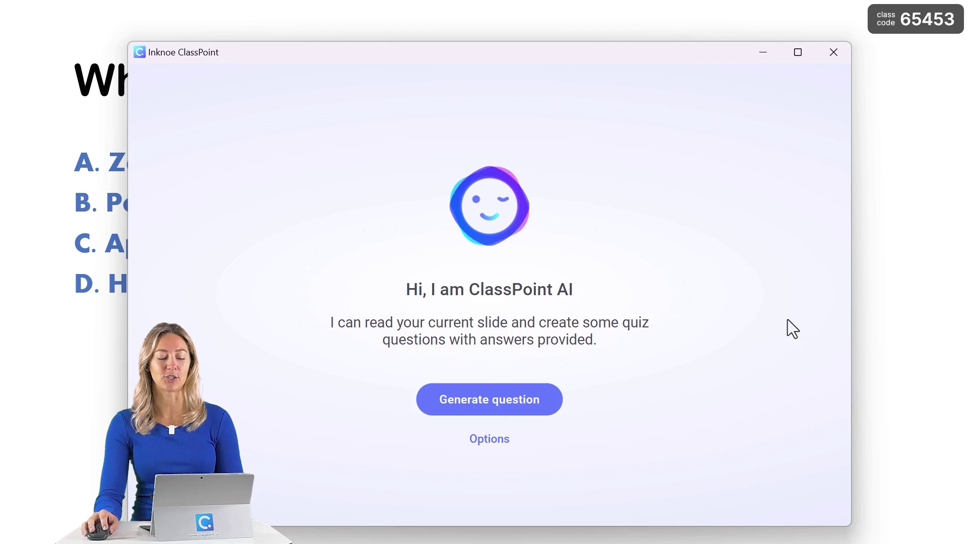
- Generate the Zeus-versus-Poseidon question, save it as a new slide, and close the window
left_click(507, 414)
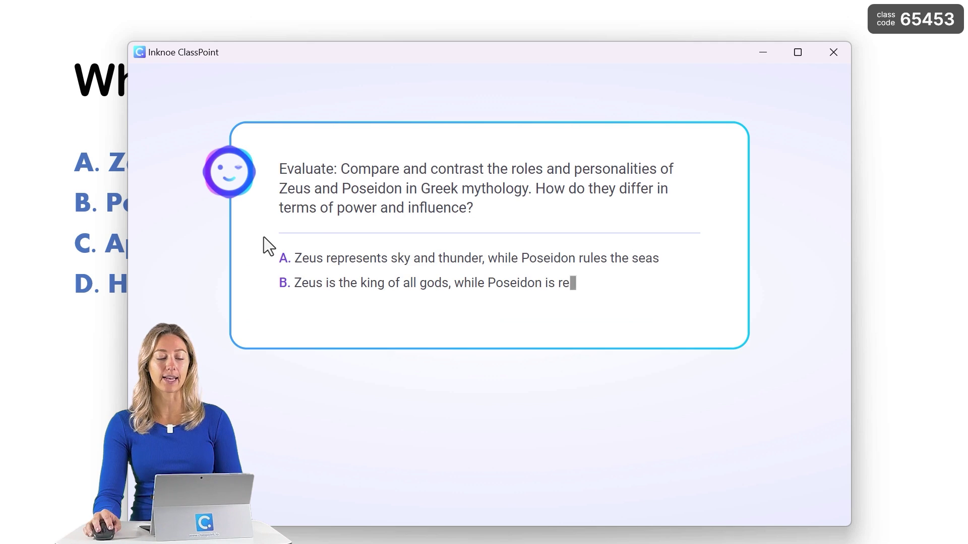
left_click(435, 501)
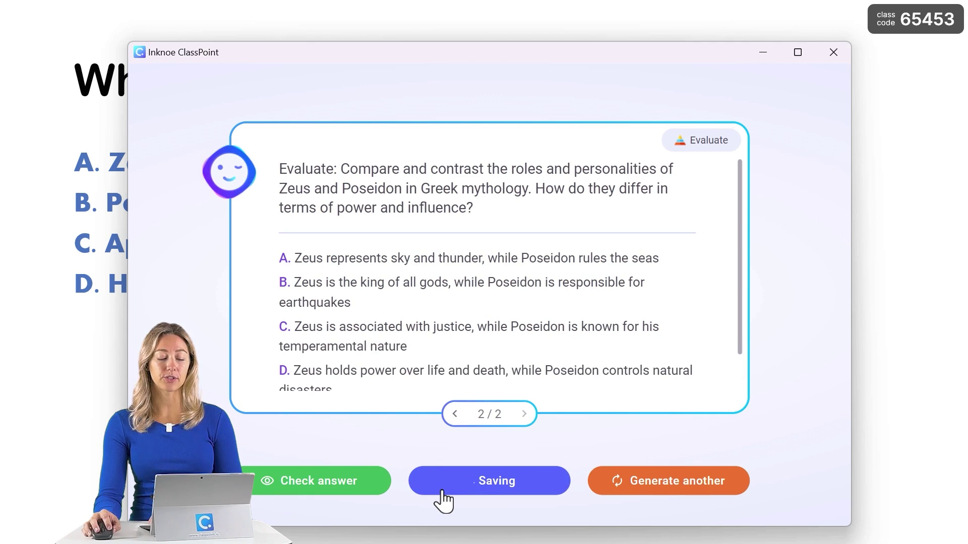
left_click(834, 65)
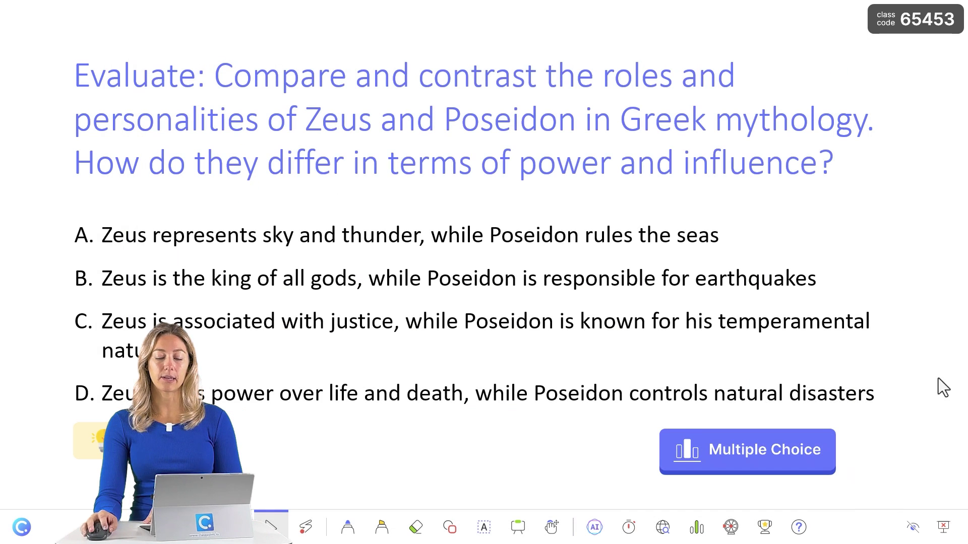
- Exit the slide show and check the AI-generated slide 2's title and answer boxes
left_click(943, 527)
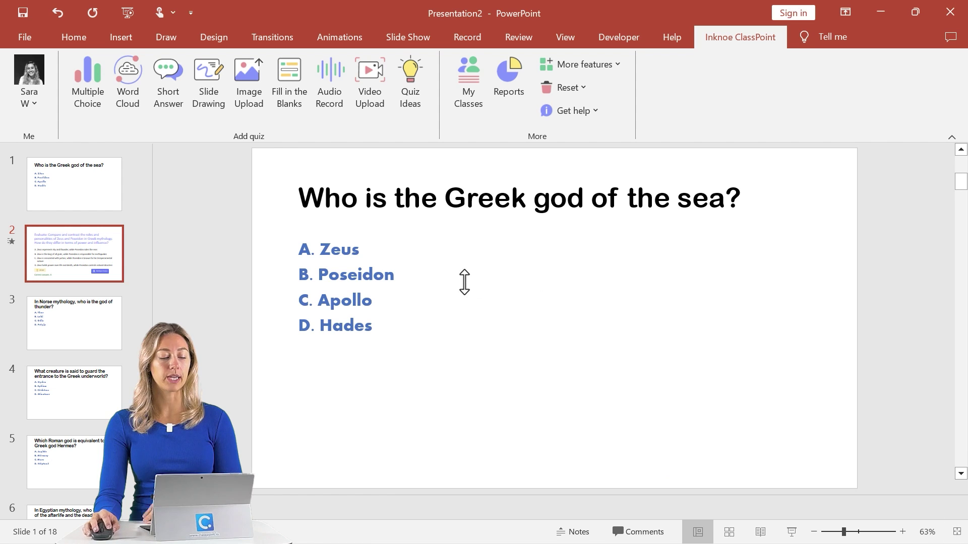
left_click(87, 252)
left_click(443, 222)
left_click(459, 328)
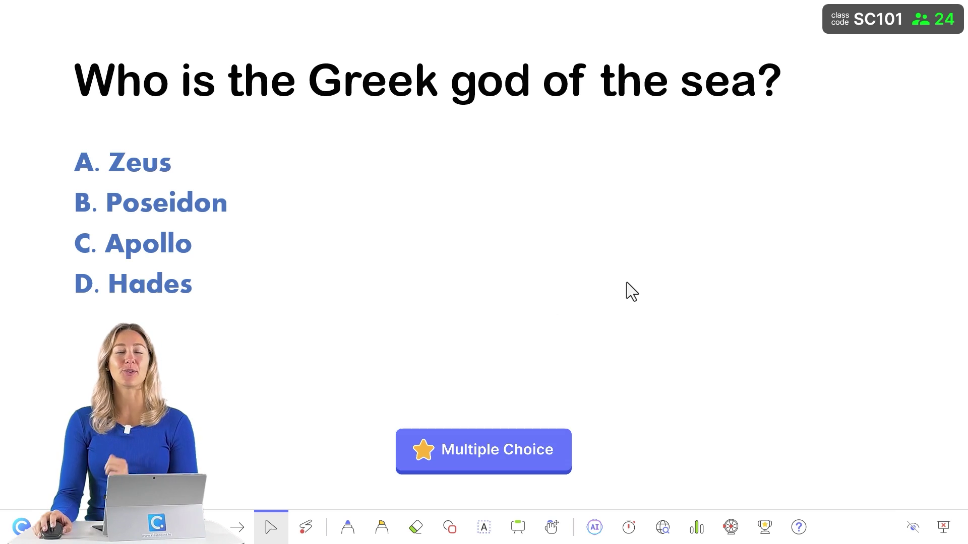
left_click(850, 31)
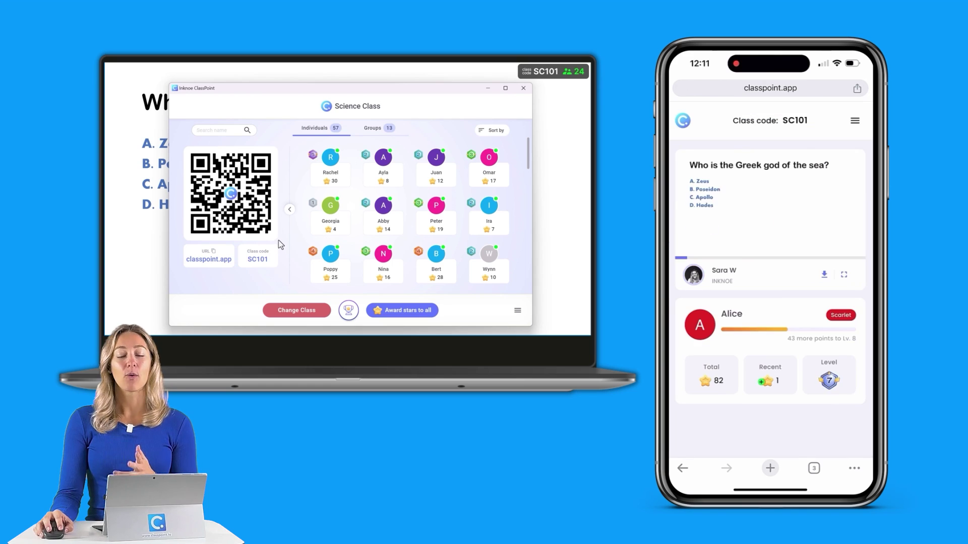
left_click(523, 88)
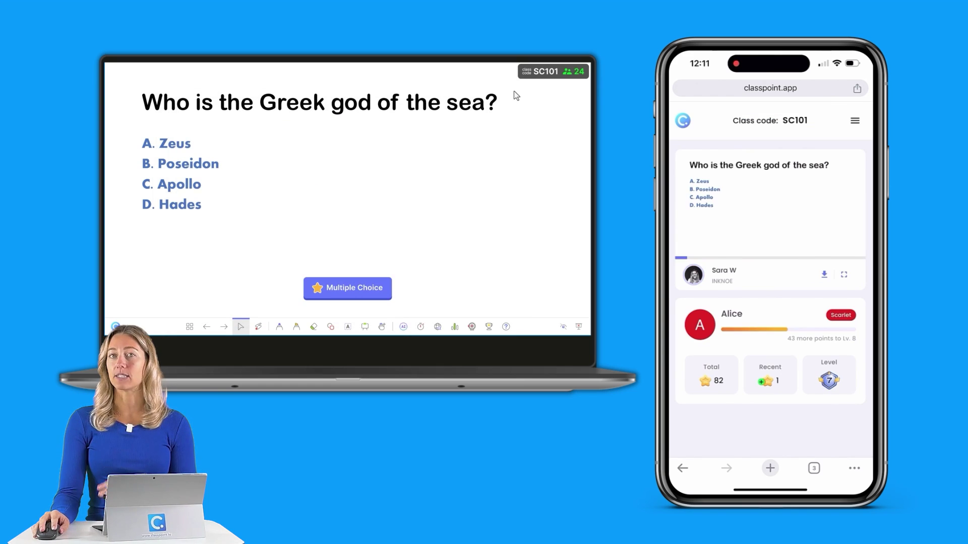
- Run the sea-god Multiple Choice question live, then close submissions to reveal answer B (10 votes, 42%)
left_click(360, 292)
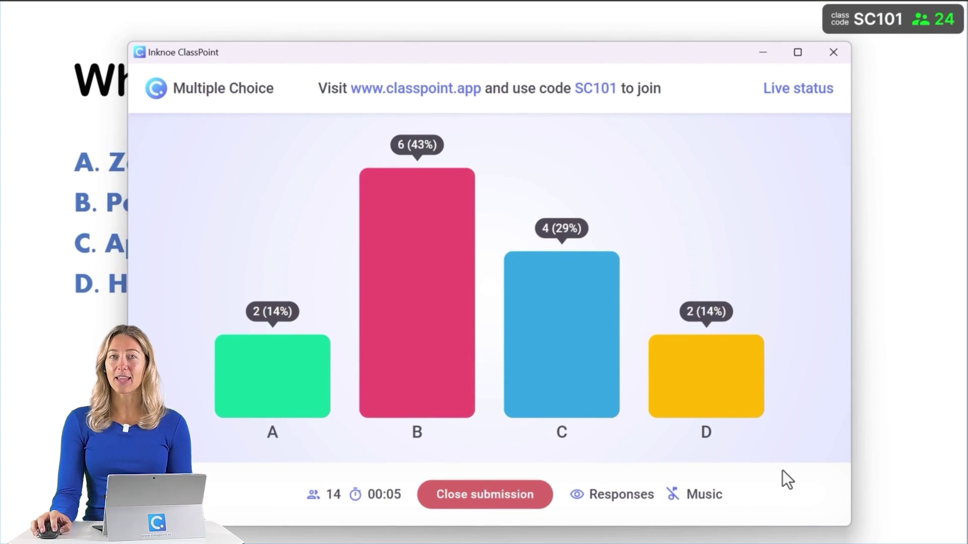
left_click(764, 53)
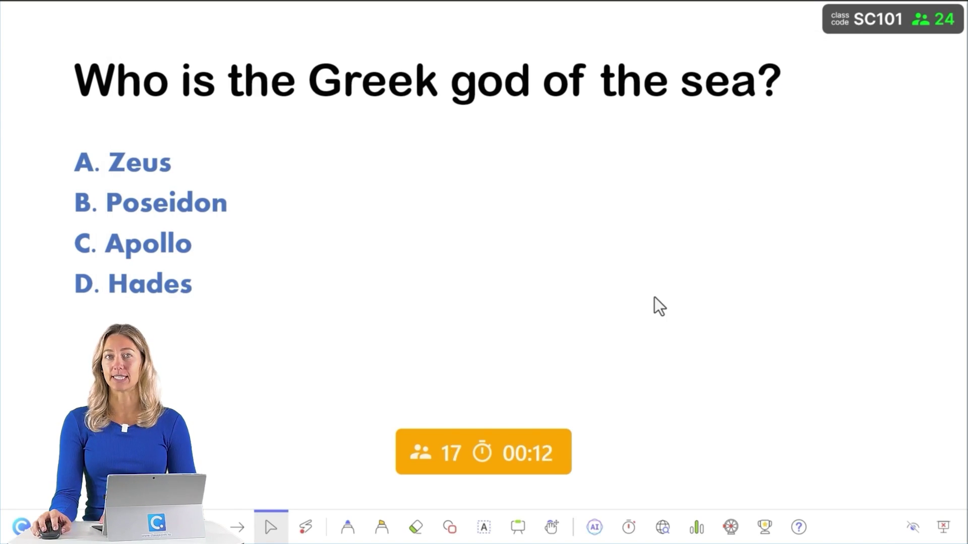
left_click(454, 475)
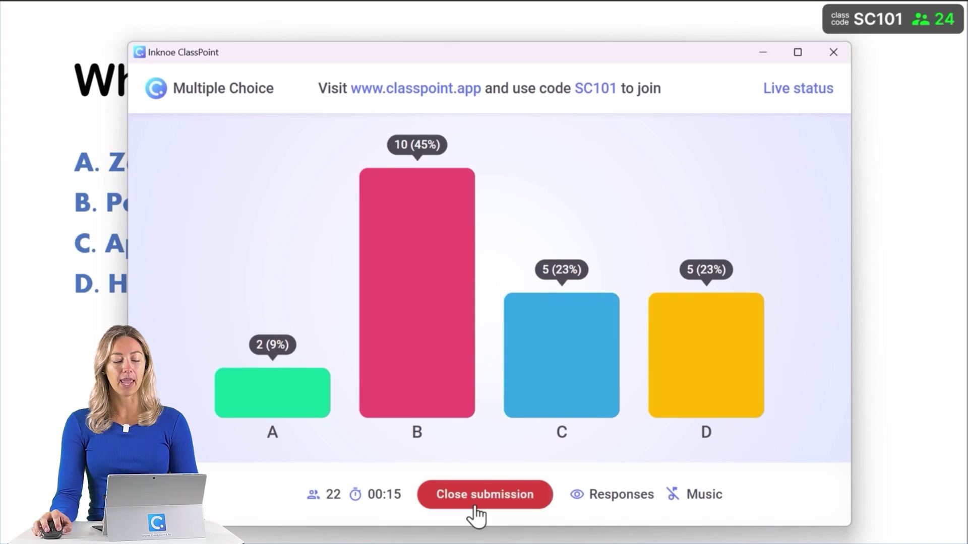
left_click(475, 508)
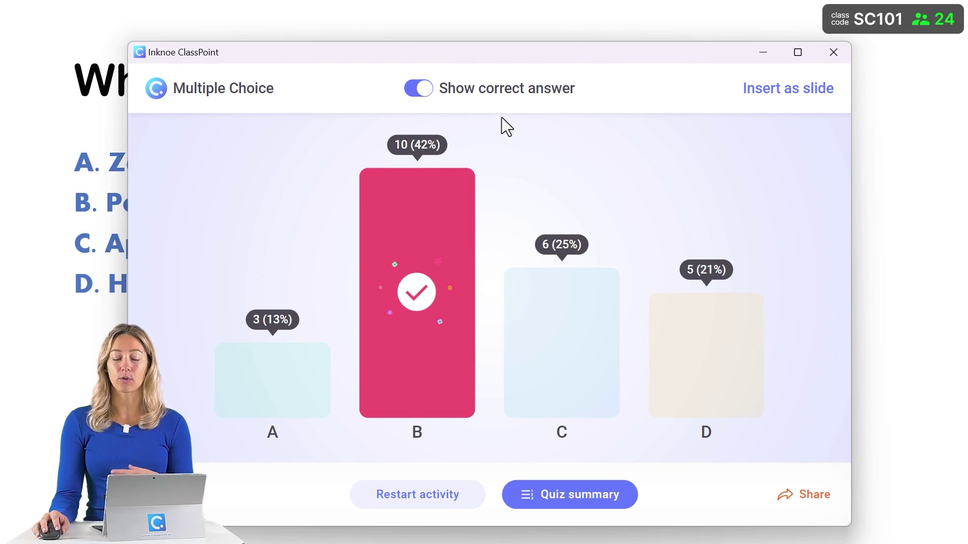
- Scroll through the Quiz summary student ranking table, then close it
left_click(585, 504)
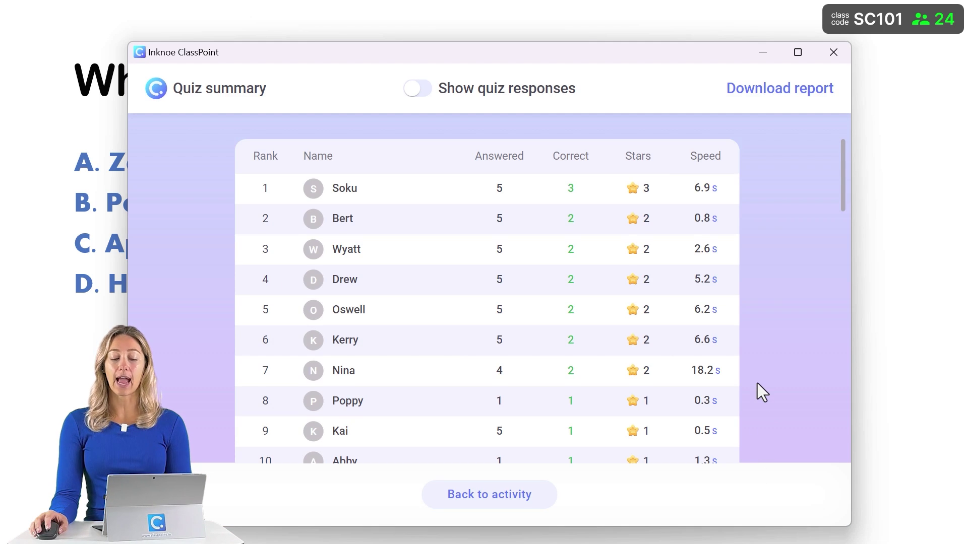
scroll(757, 384, "down", 5)
scroll(757, 385, "up", 5)
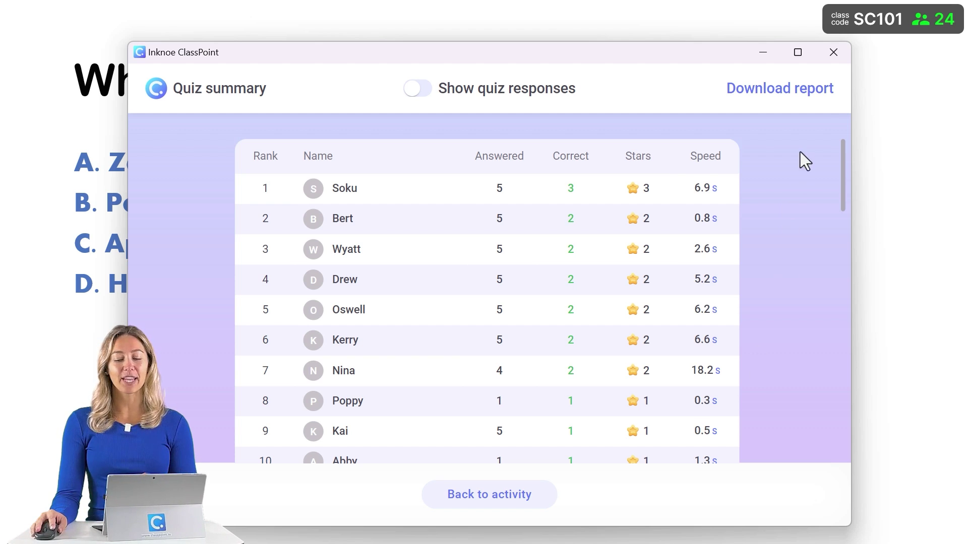
left_click(832, 54)
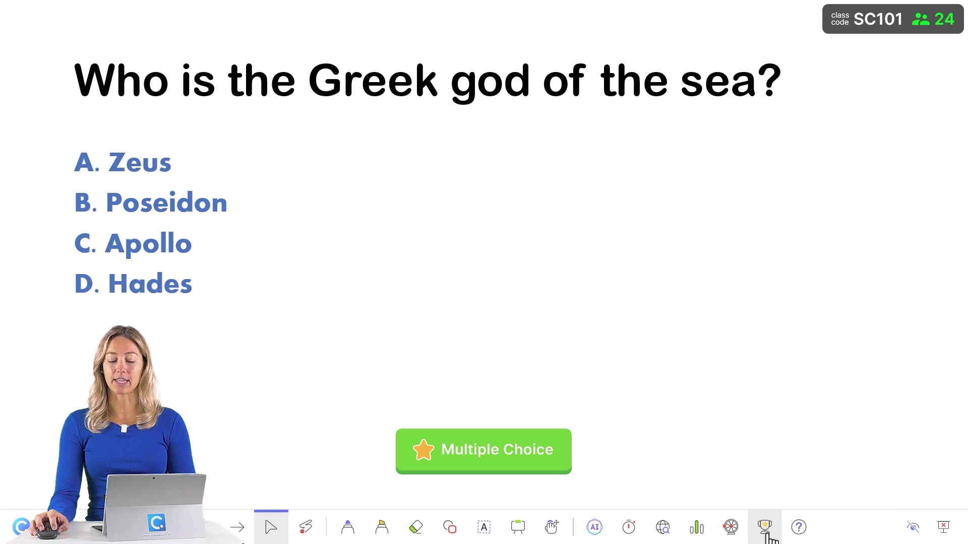
- Open the Leader Board on Current class rank and show group ranks, led by Dreamers at 102 stars
left_click(765, 529)
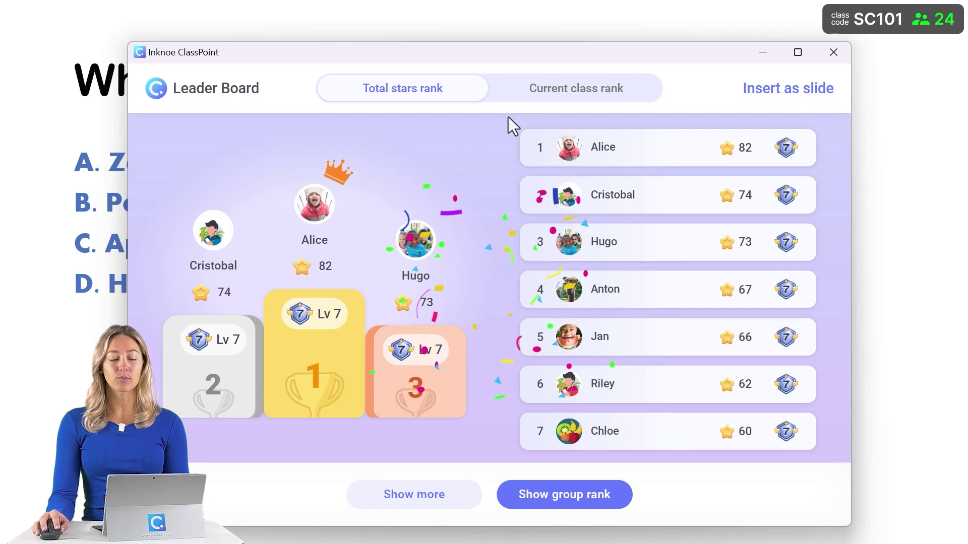
left_click(553, 94)
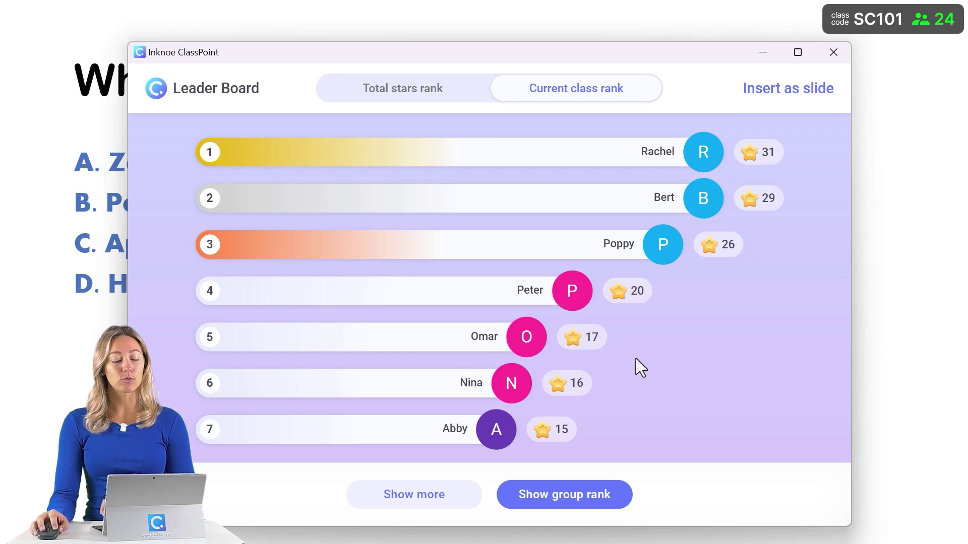
left_click(575, 509)
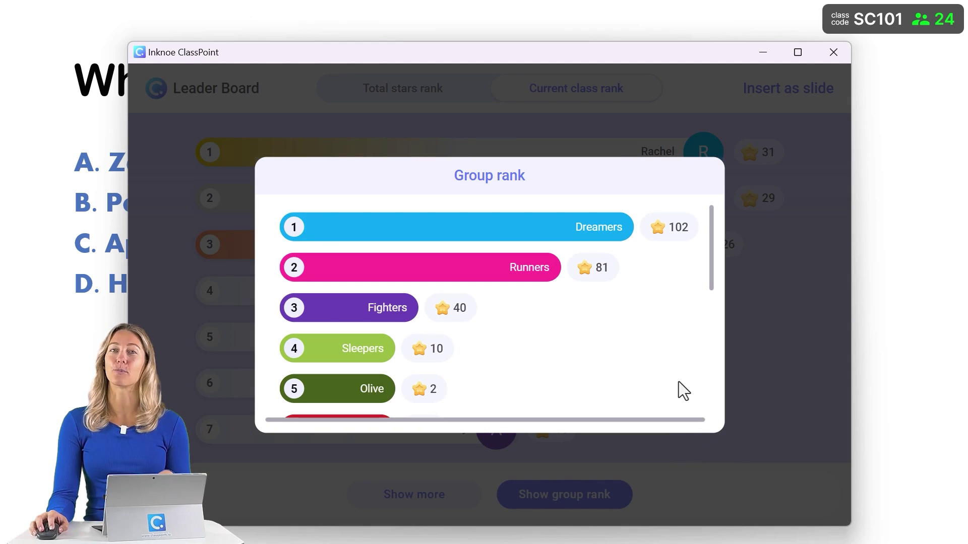